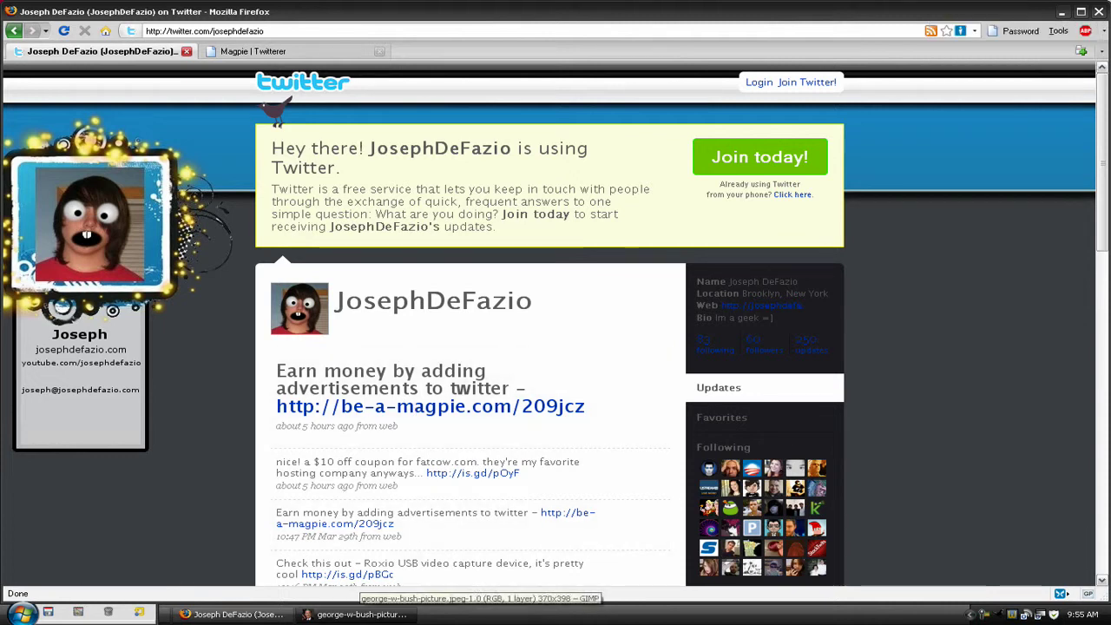
Switch to GIMP, add a new layer above the portrait, and place an elliptical selection around the eye beside the flag.
click(356, 613)
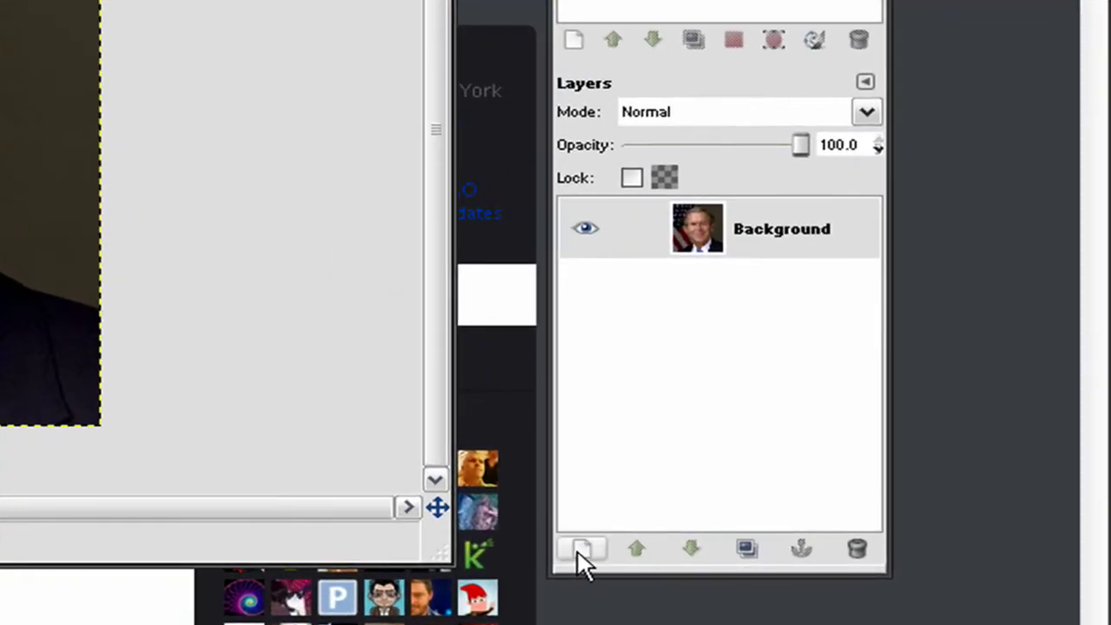
key(Return)
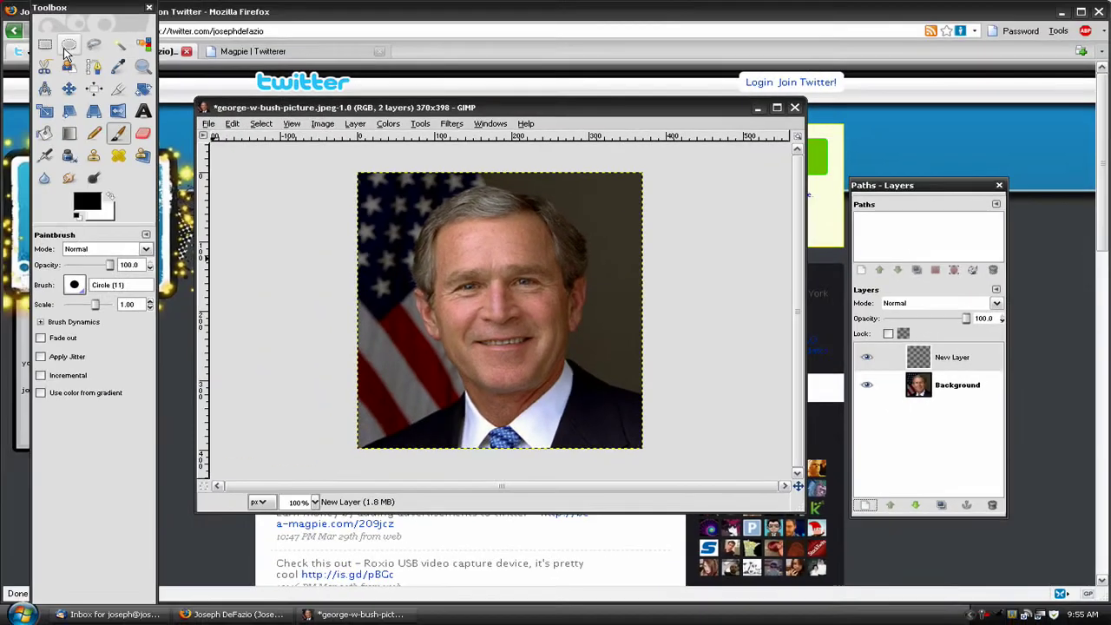
click(68, 46)
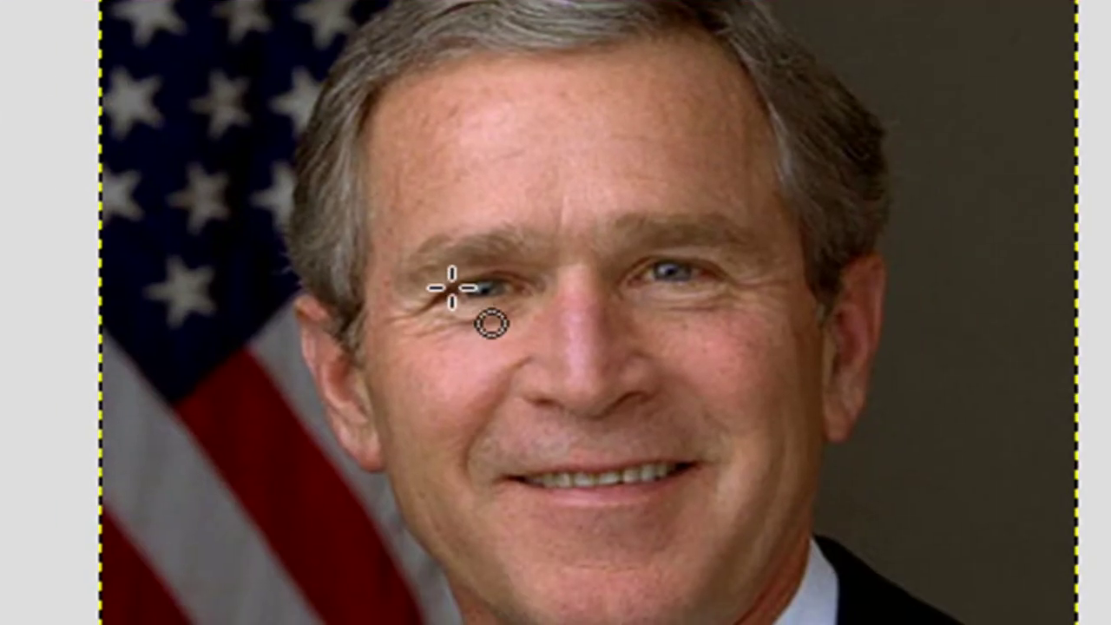
drag(431, 264, 562, 365)
drag(525, 329, 505, 305)
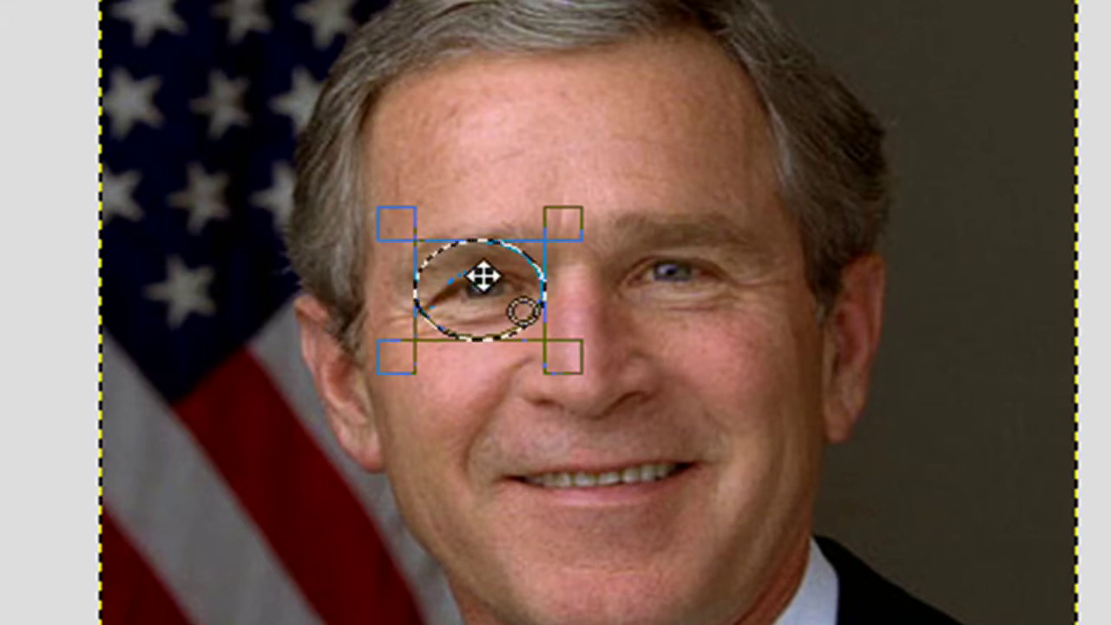
drag(387, 231, 377, 198)
drag(498, 292, 493, 283)
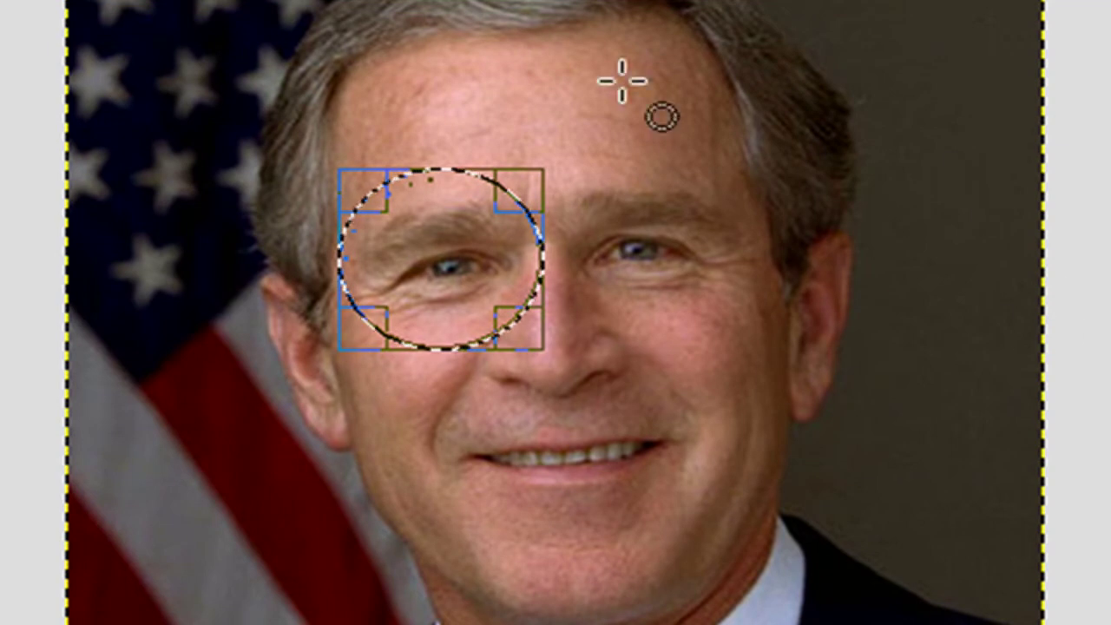
Fill the elliptical eye selection with white using Bucket Fill and add another new layer.
key(shift+b)
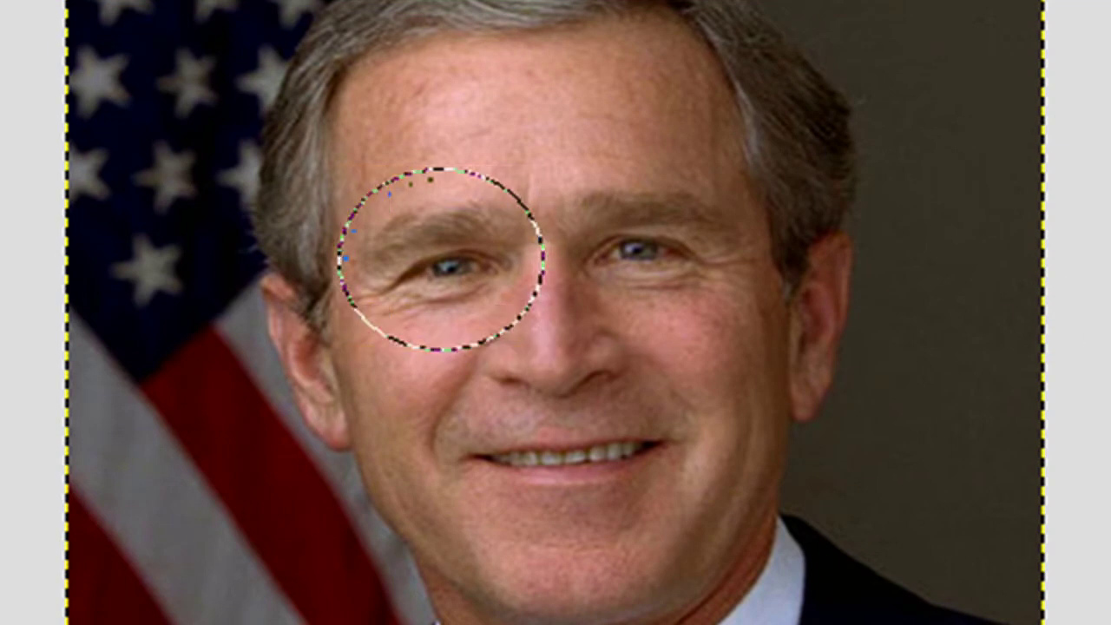
click(438, 282)
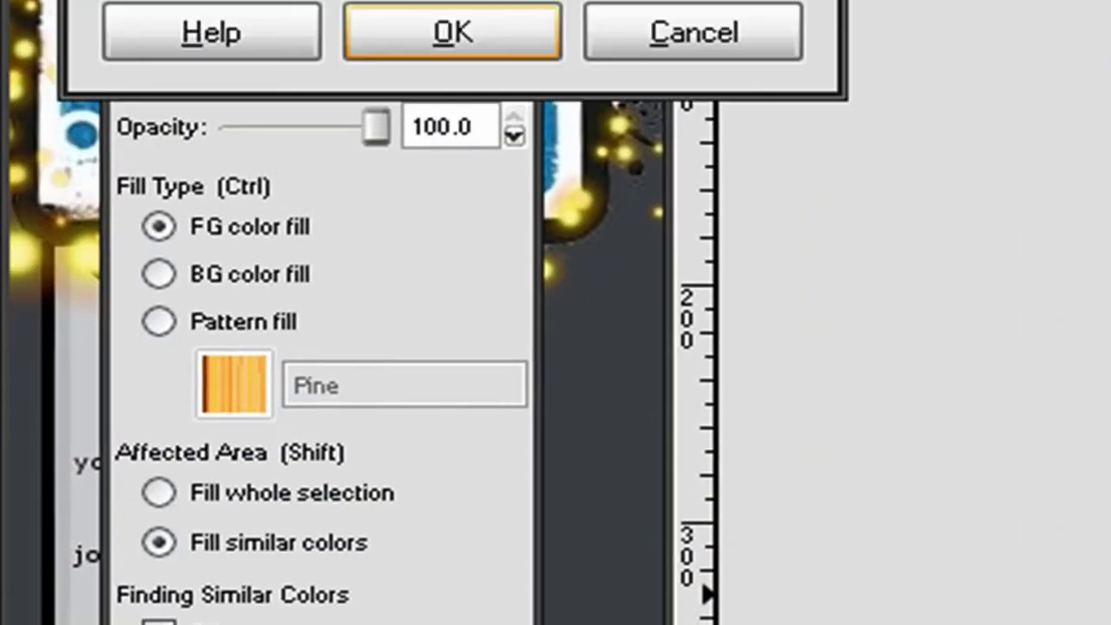
click(451, 32)
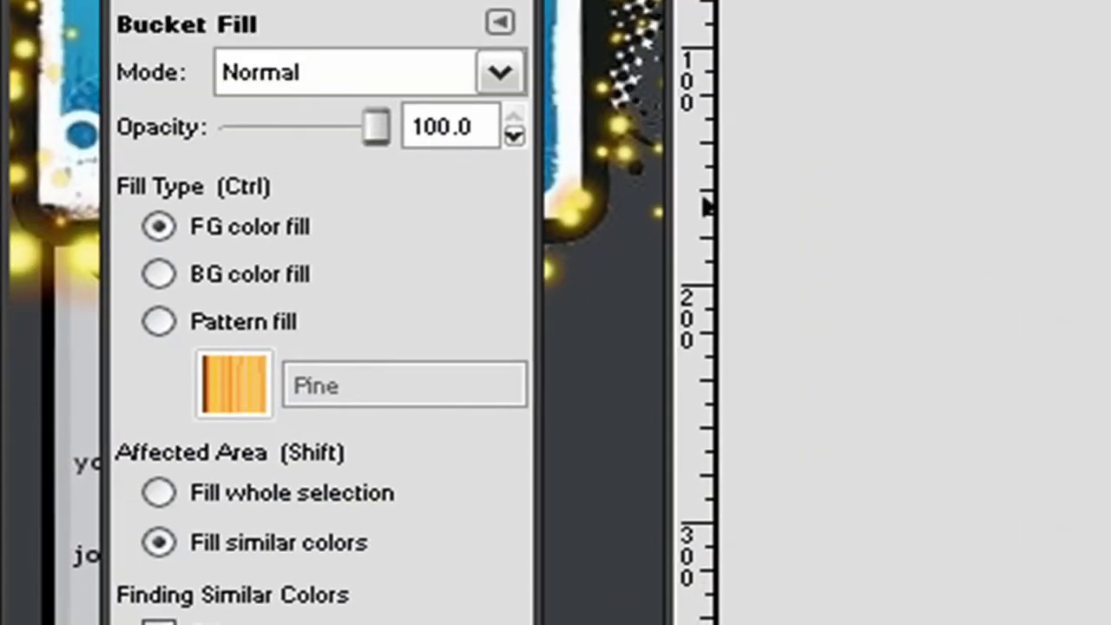
Configure the Blend tool with the Radial shape and the FG to BG (RGB) gradient.
key(l)
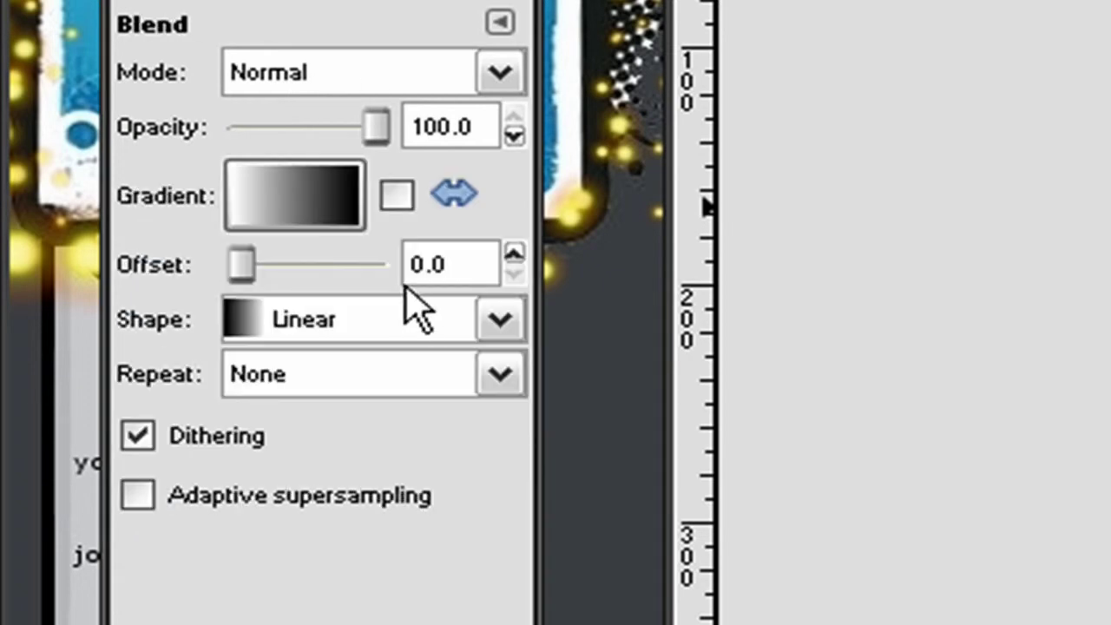
click(335, 317)
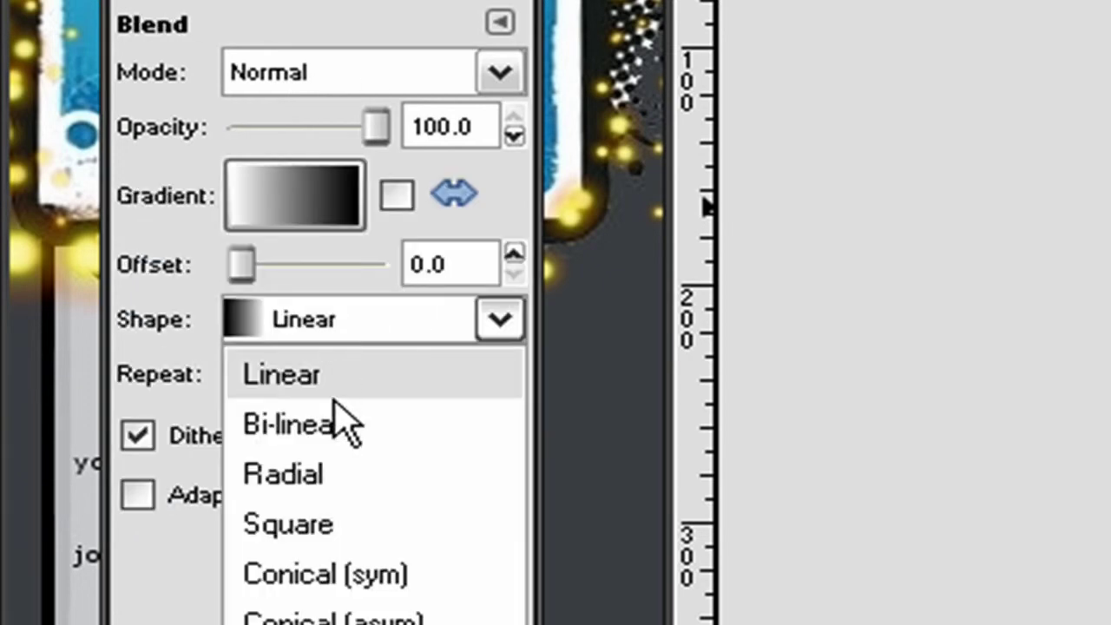
click(378, 491)
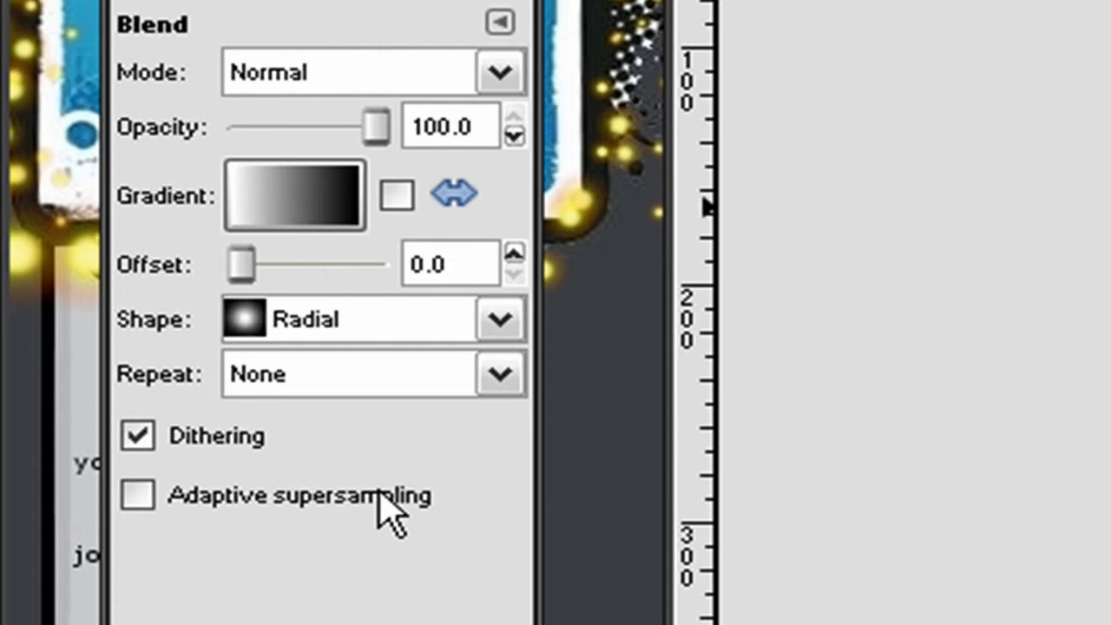
click(337, 223)
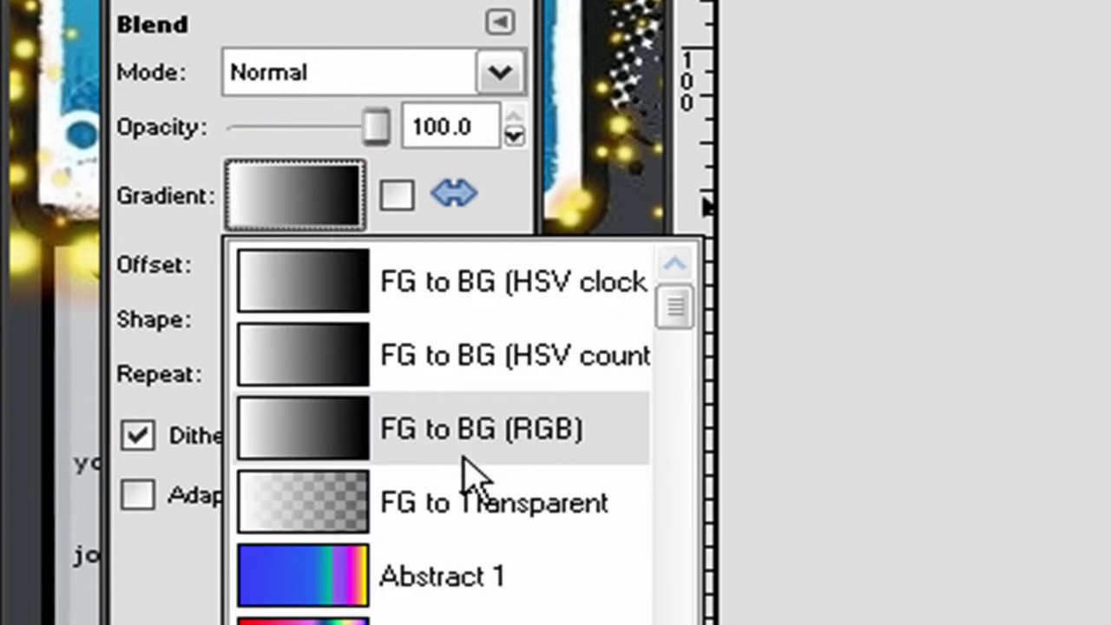
click(285, 218)
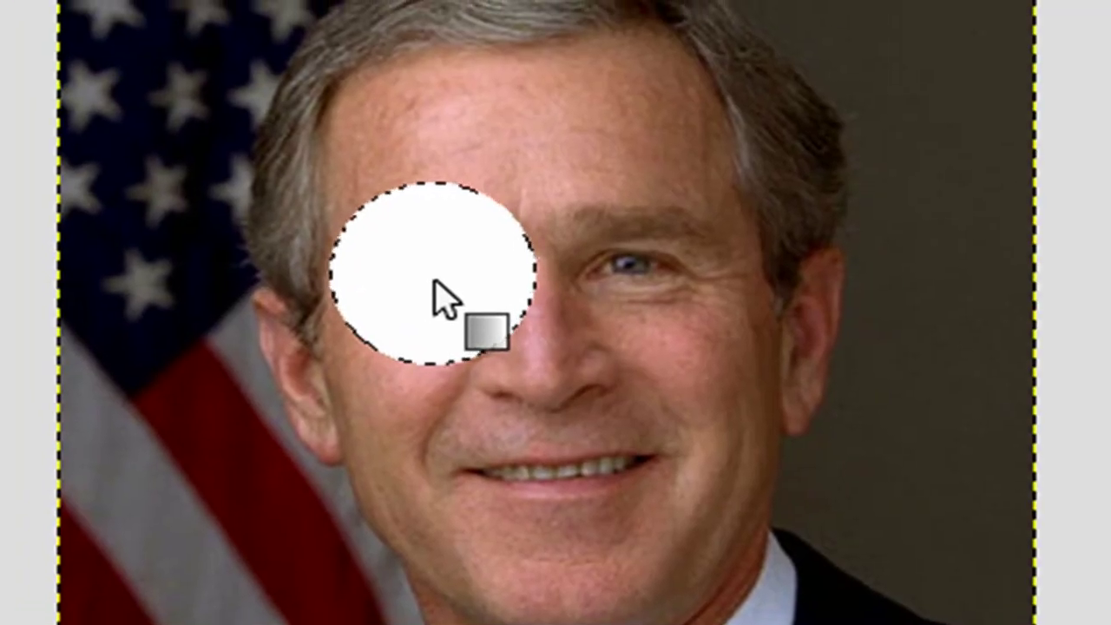
Try a radial gradient outward from the centre of the white circle, and undo back to the unfilled selection.
drag(428, 272, 546, 373)
key(ctrl+shift+a)
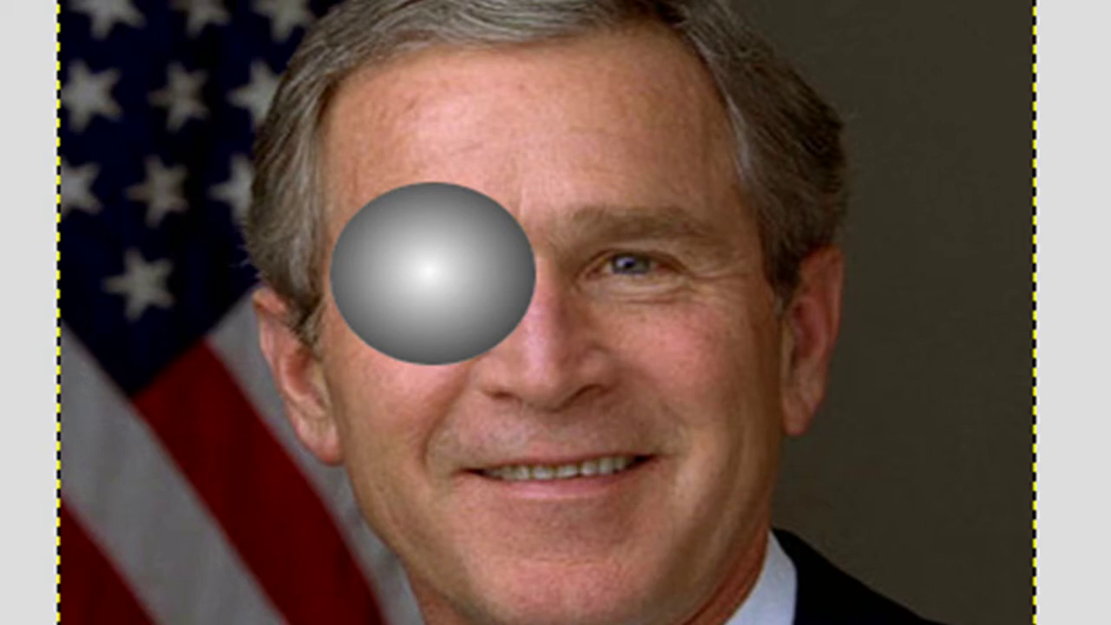
key(ctrl+z)
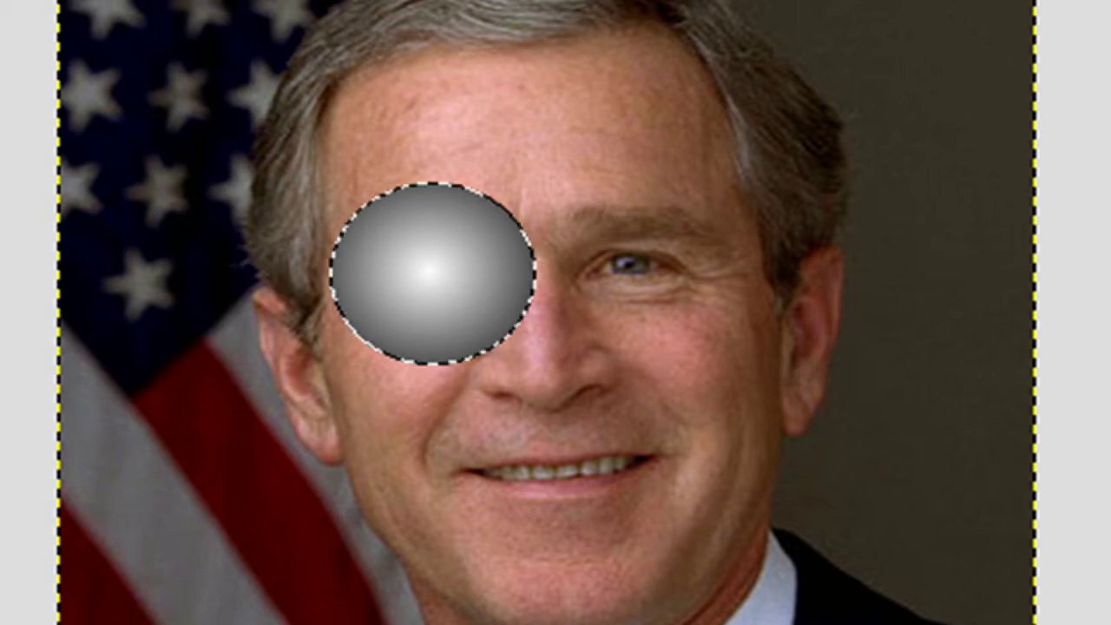
key(ctrl+z)
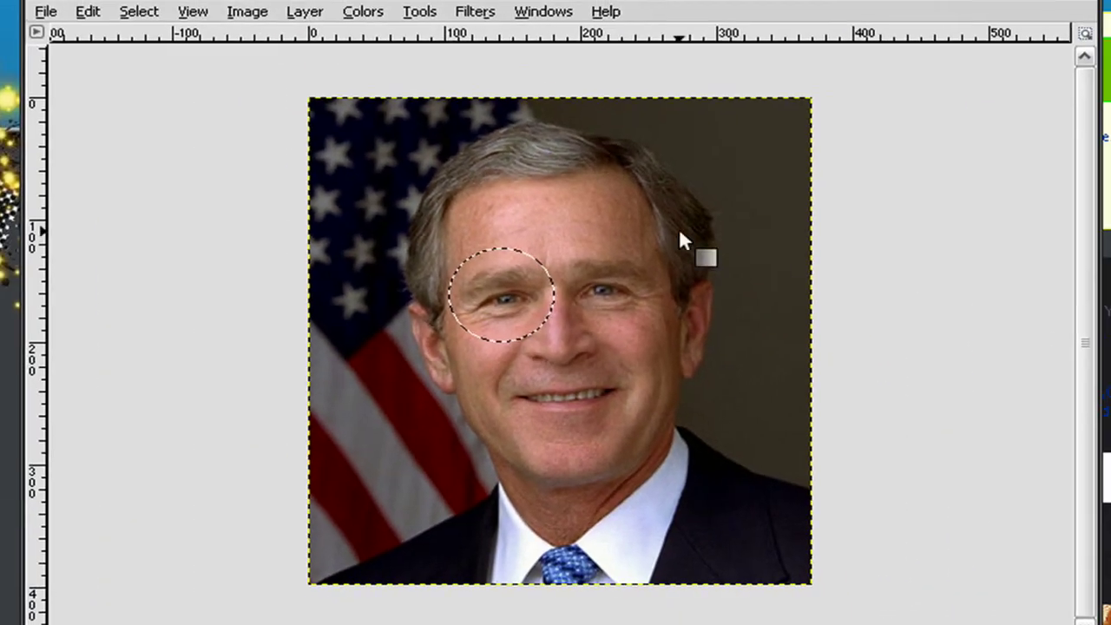
Feather the elliptical eye selection by 5 pixels and fill it with white on the new layer.
click(155, 14)
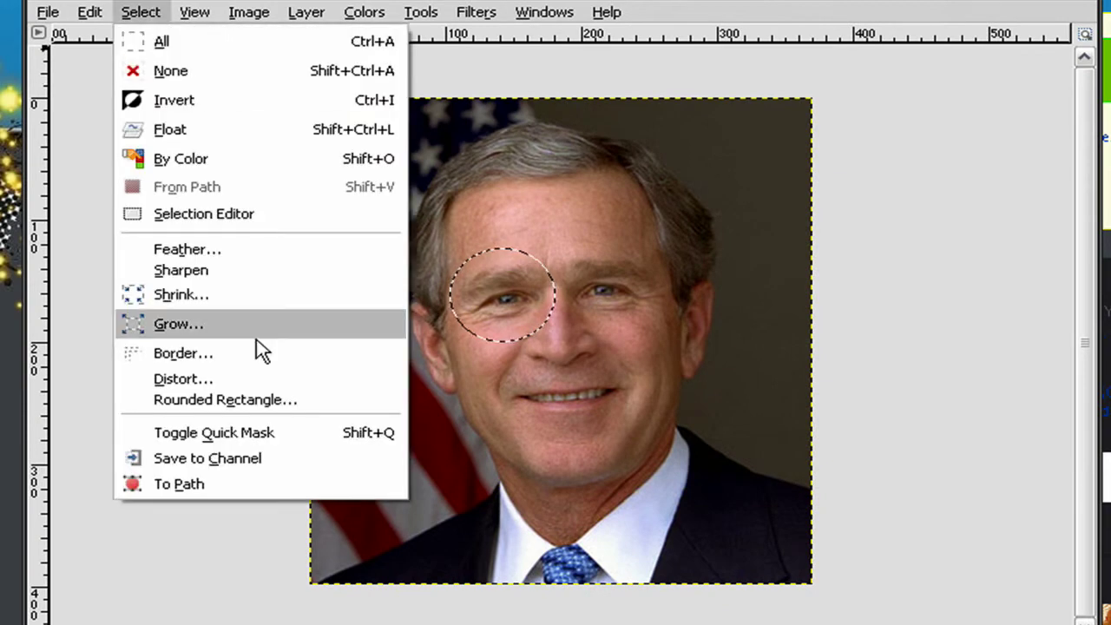
click(256, 257)
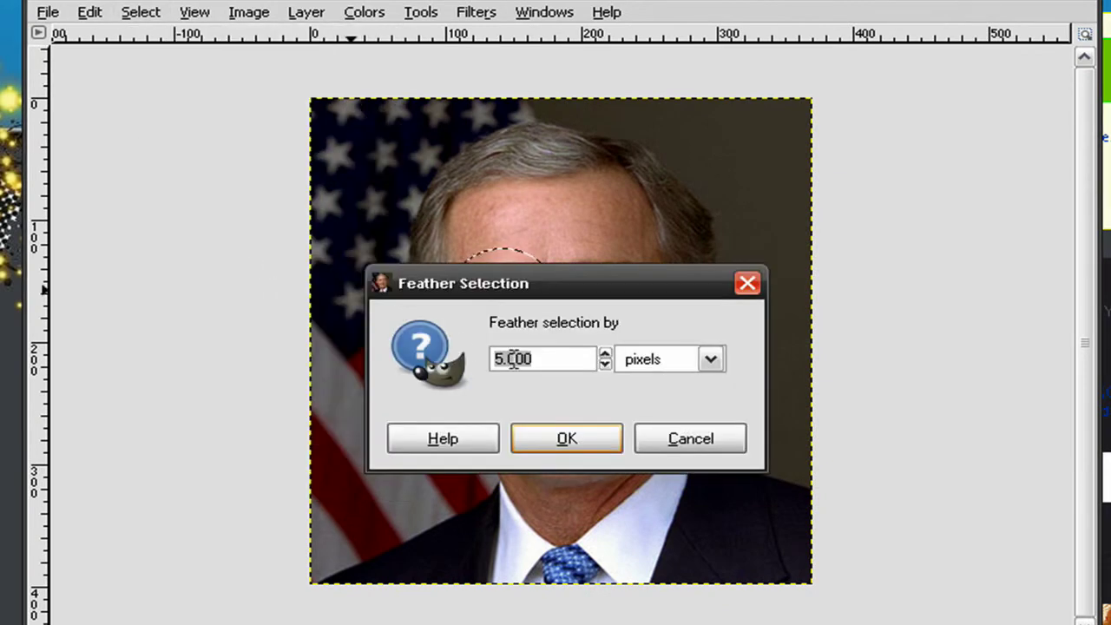
click(564, 443)
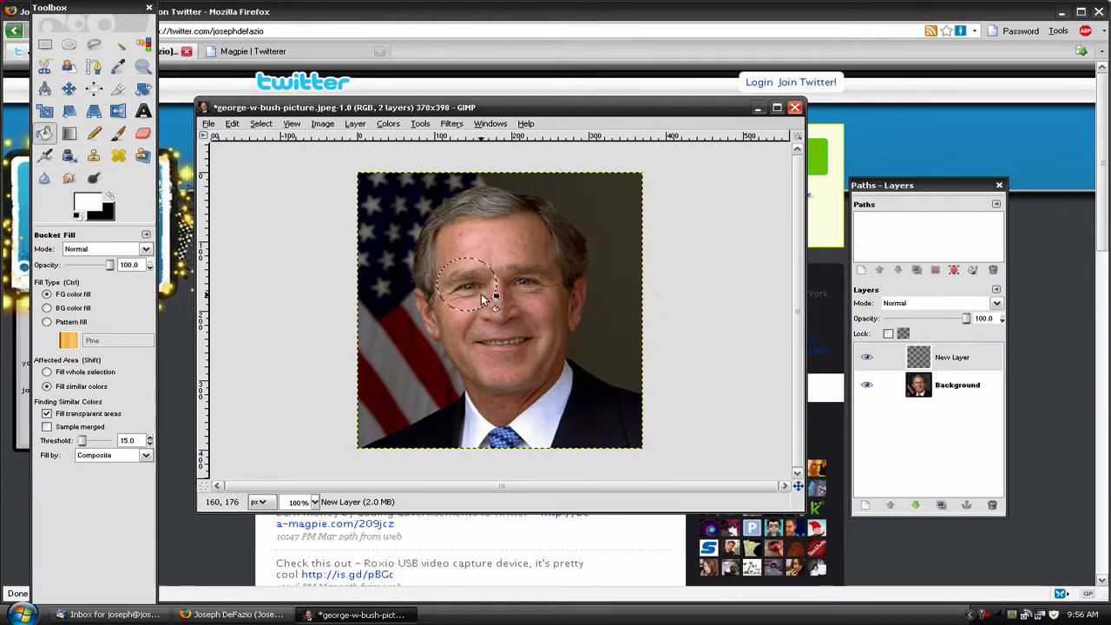
click(502, 295)
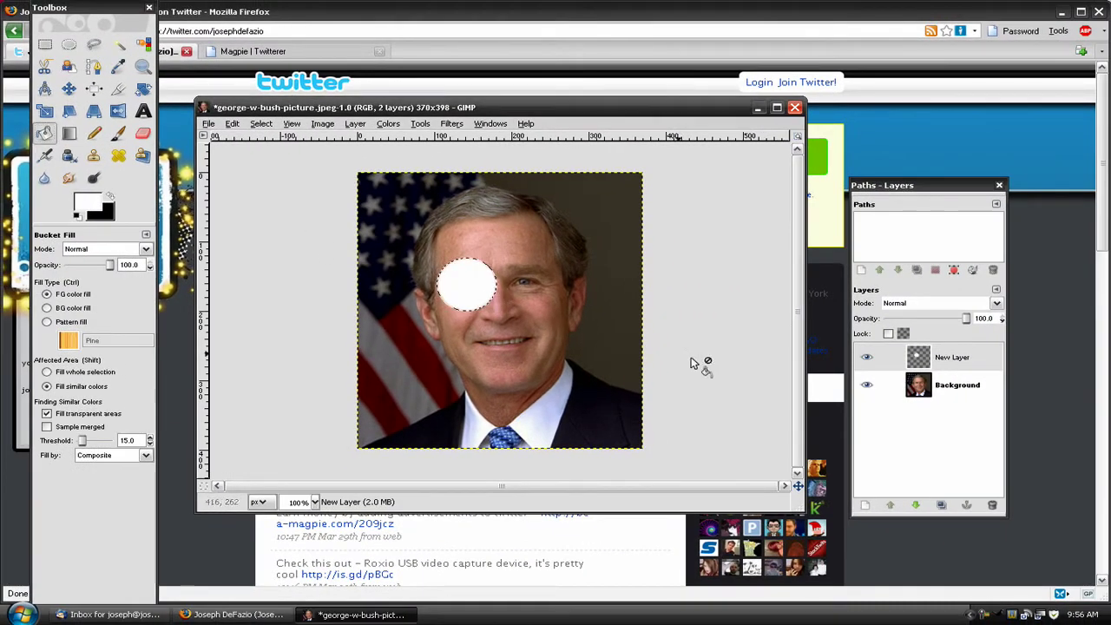
On another new layer, apply a radial white-to-black gradient from the circle's centre past its edge, and clear the selection.
click(866, 505)
click(177, 263)
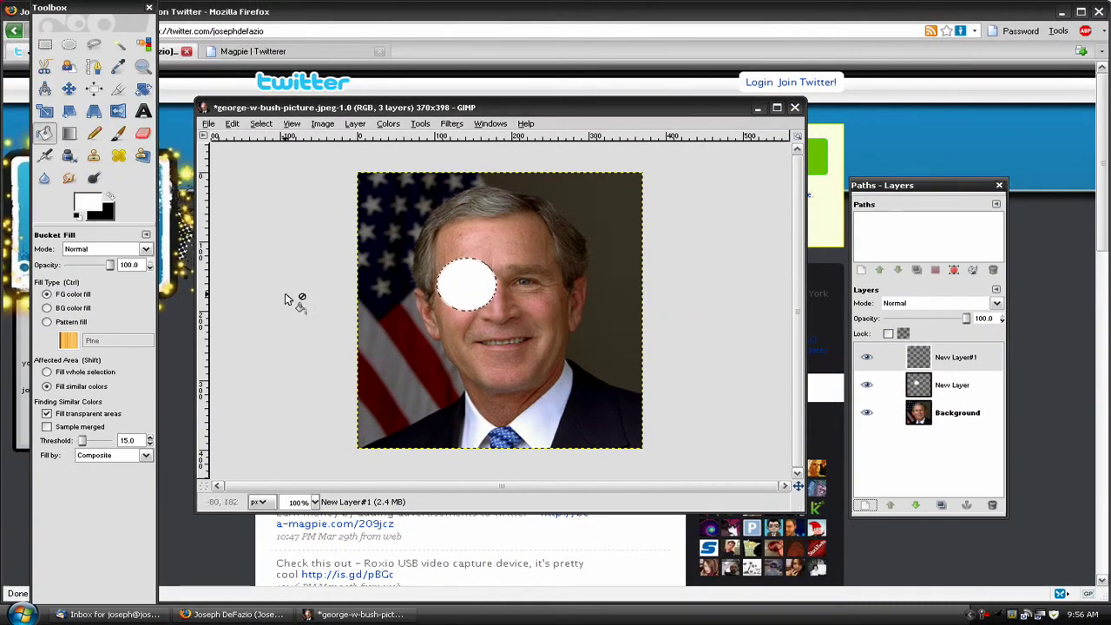
click(69, 133)
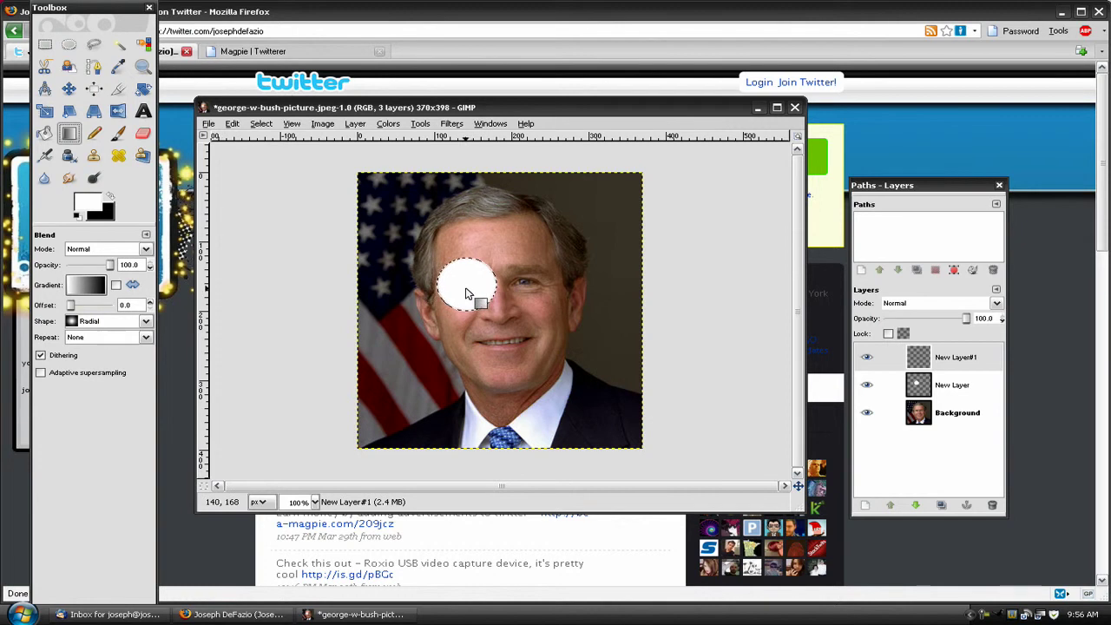
drag(465, 278, 499, 317)
key(ctrl+shift+a)
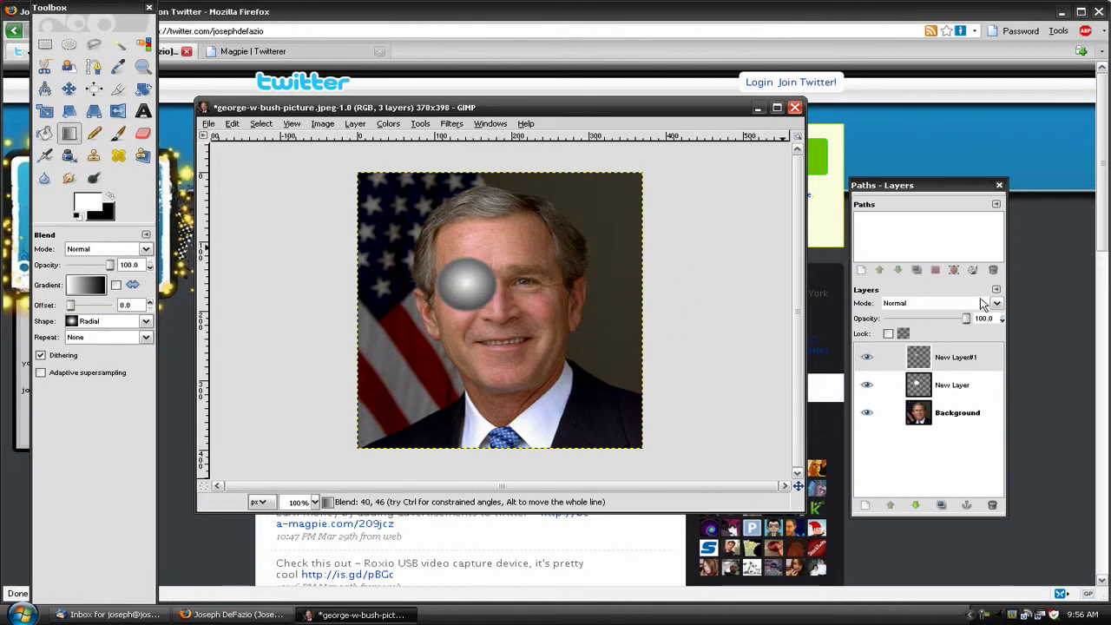
Lower the gradient layer's opacity to 55.9 and merge it down into the white circle layer.
drag(967, 323, 944, 322)
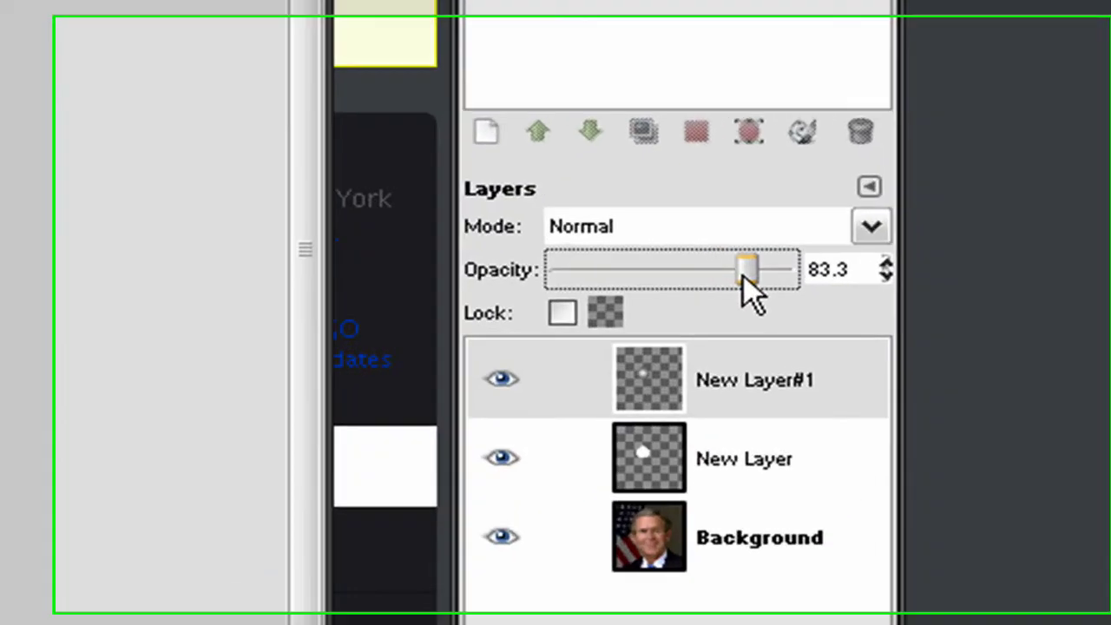
drag(707, 279, 693, 276)
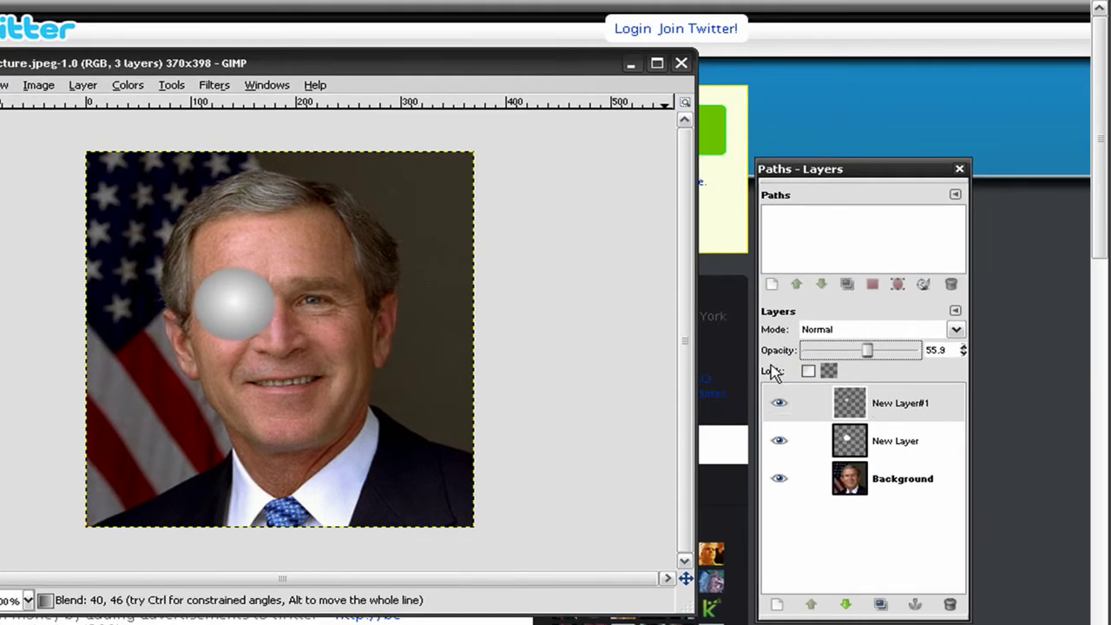
right_click(868, 406)
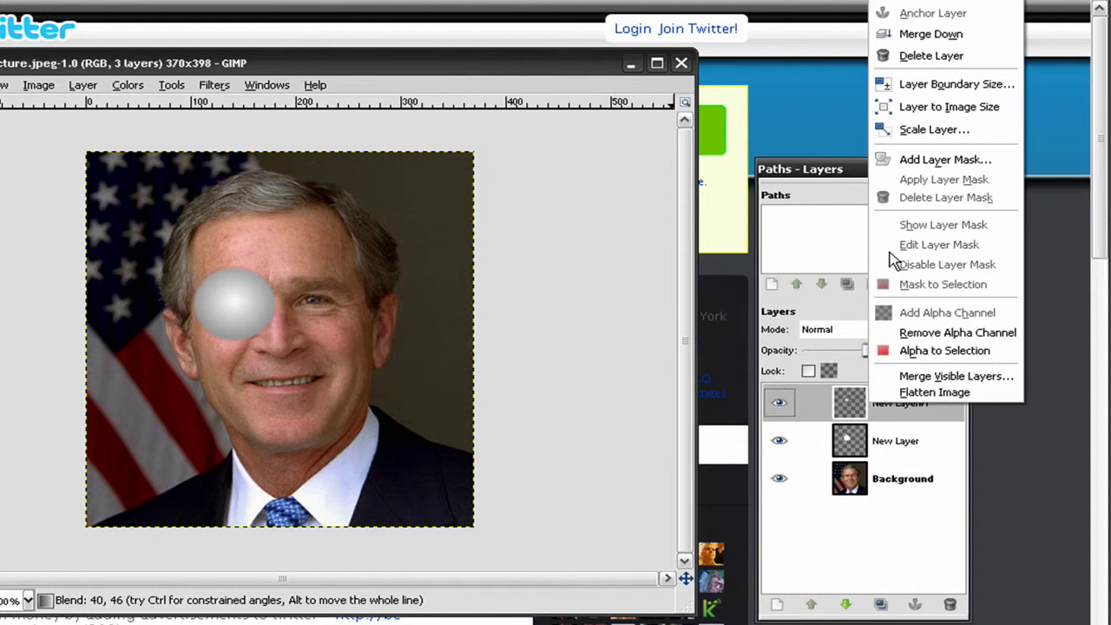
click(935, 33)
Move the merged eyeball layer slightly up and to the left over the eye.
key(m)
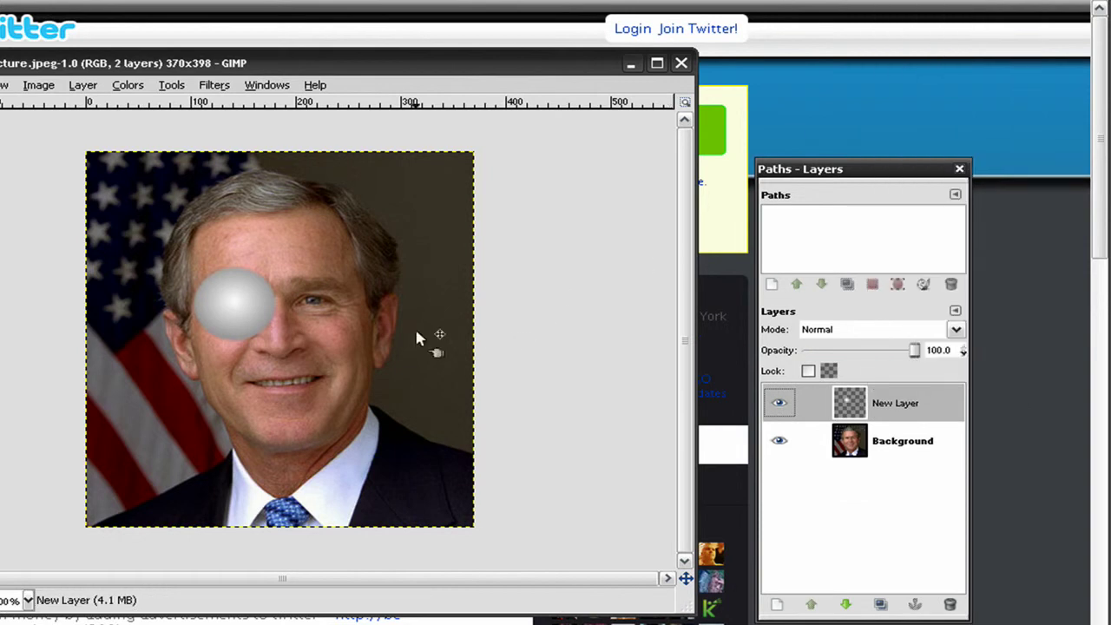
drag(252, 315, 242, 298)
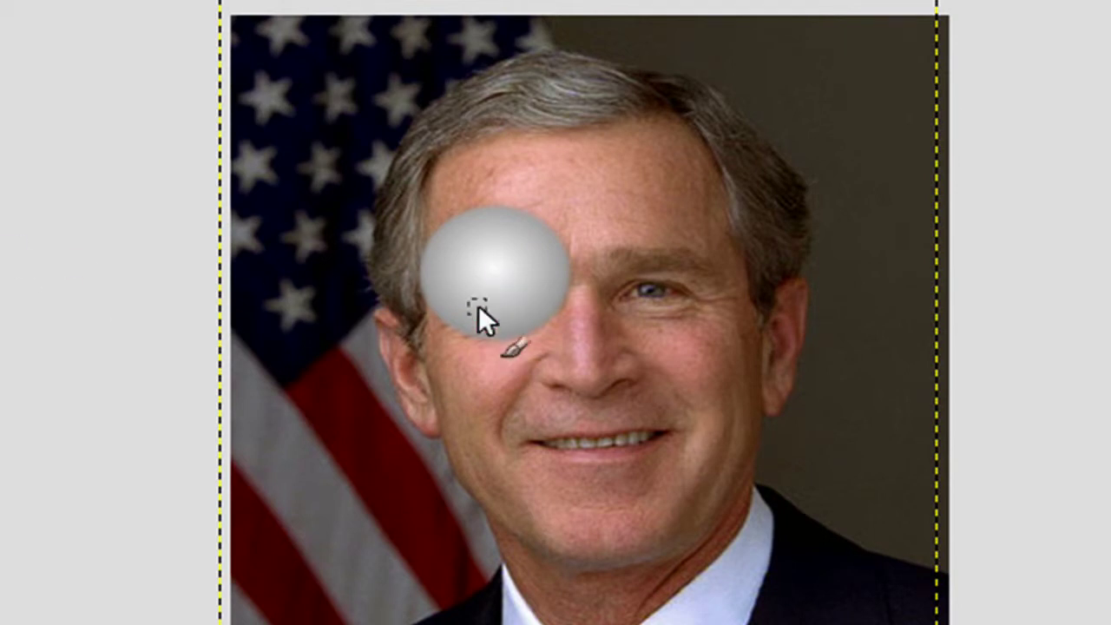
Try black pupil dabs of different brush sizes near the eyeball's centre, undoing each one.
click(489, 272)
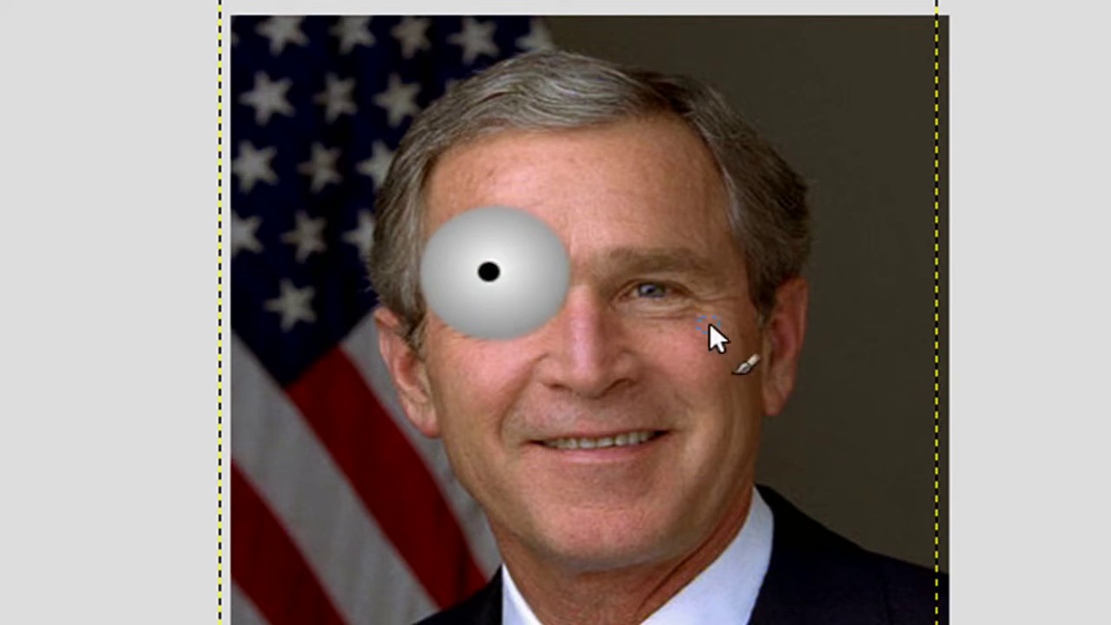
key(ctrl+z)
click(496, 268)
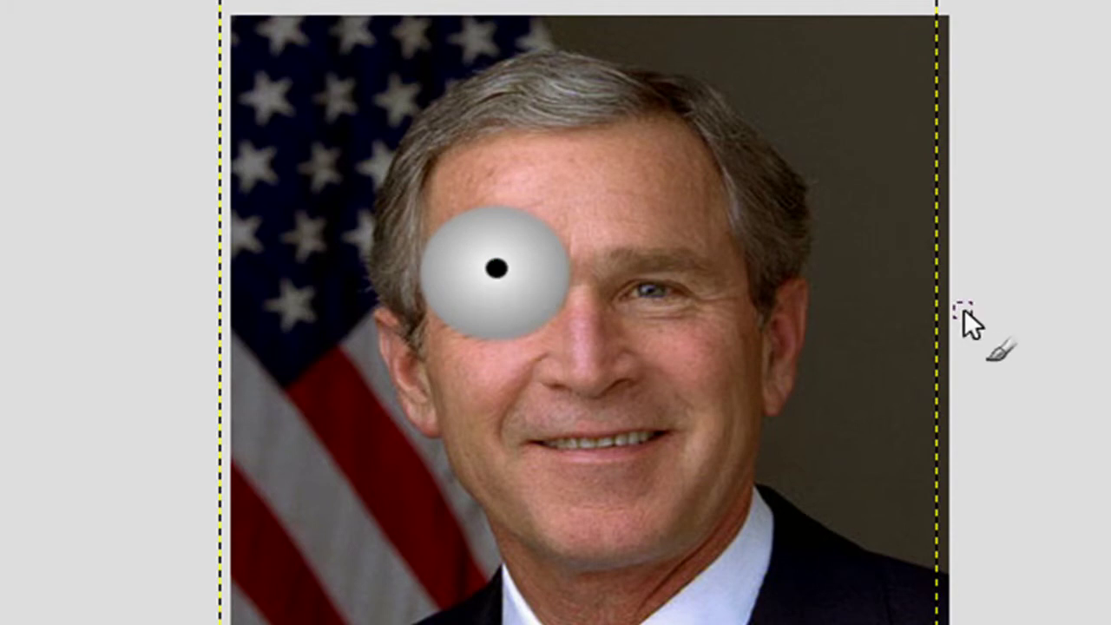
key(ctrl+z)
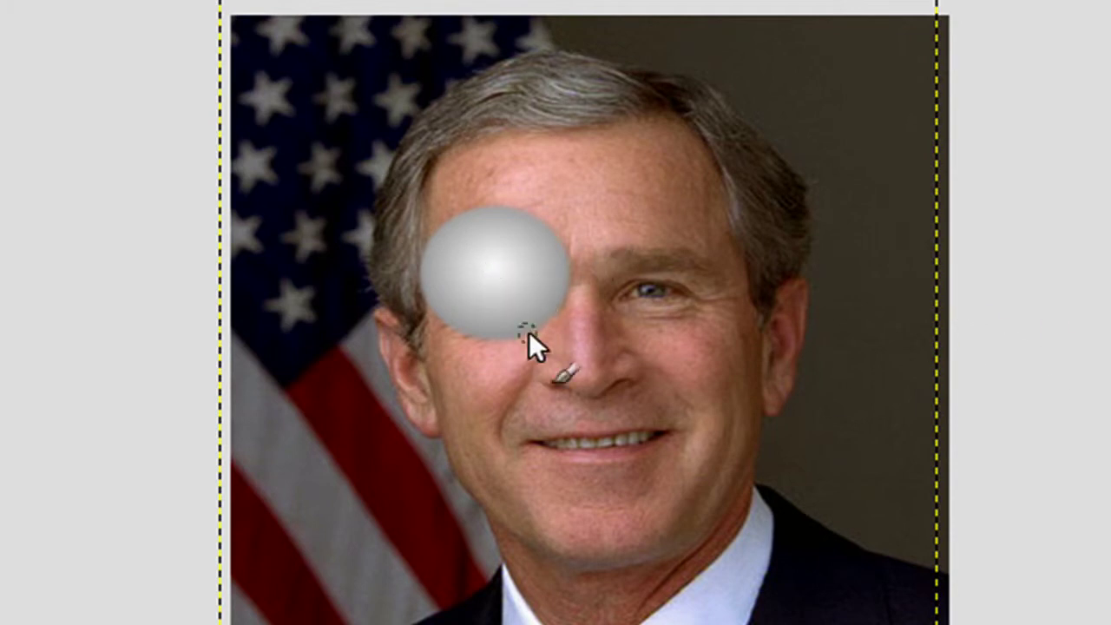
click(495, 266)
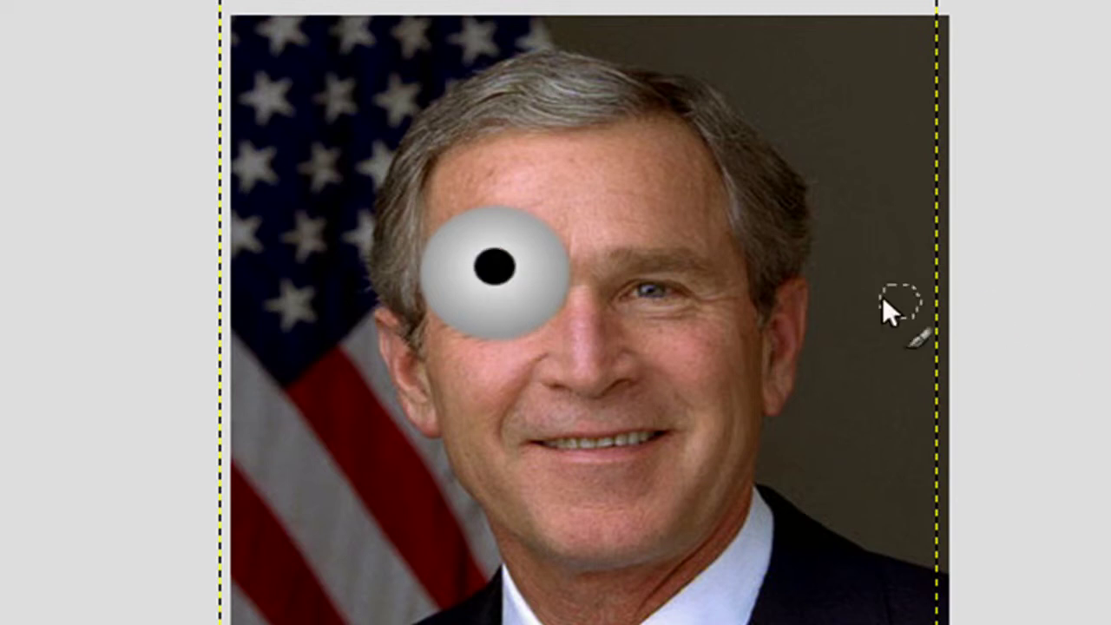
key(ctrl+z)
Paint a black pupil at the eyeball's centre with the Circle (11) brush at scale 1.90, and duplicate the eyeball layer.
click(494, 275)
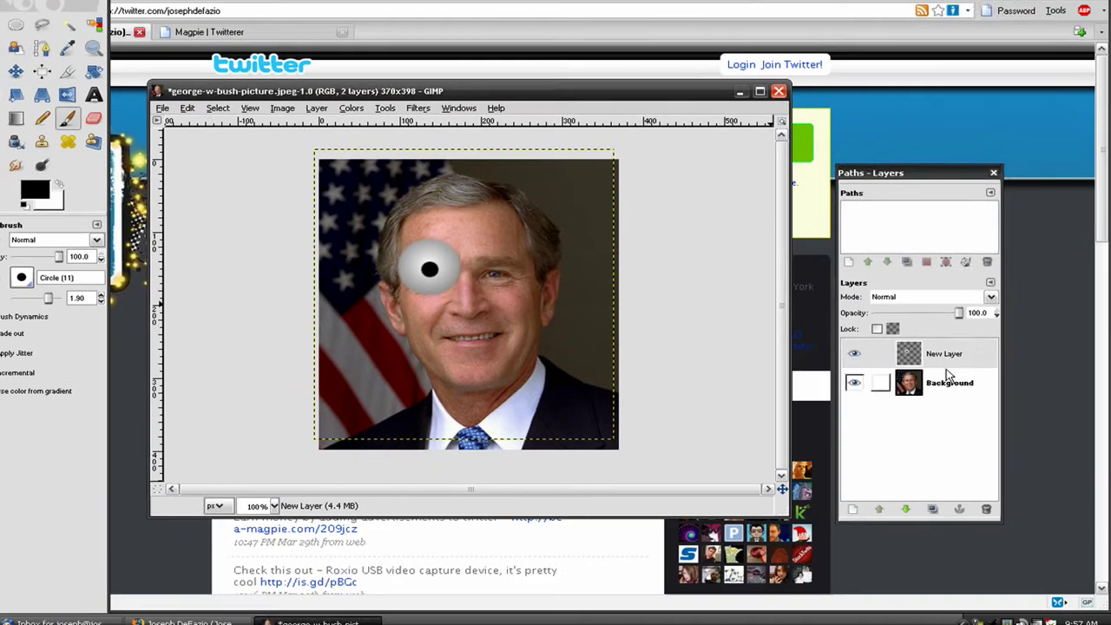
right_click(936, 358)
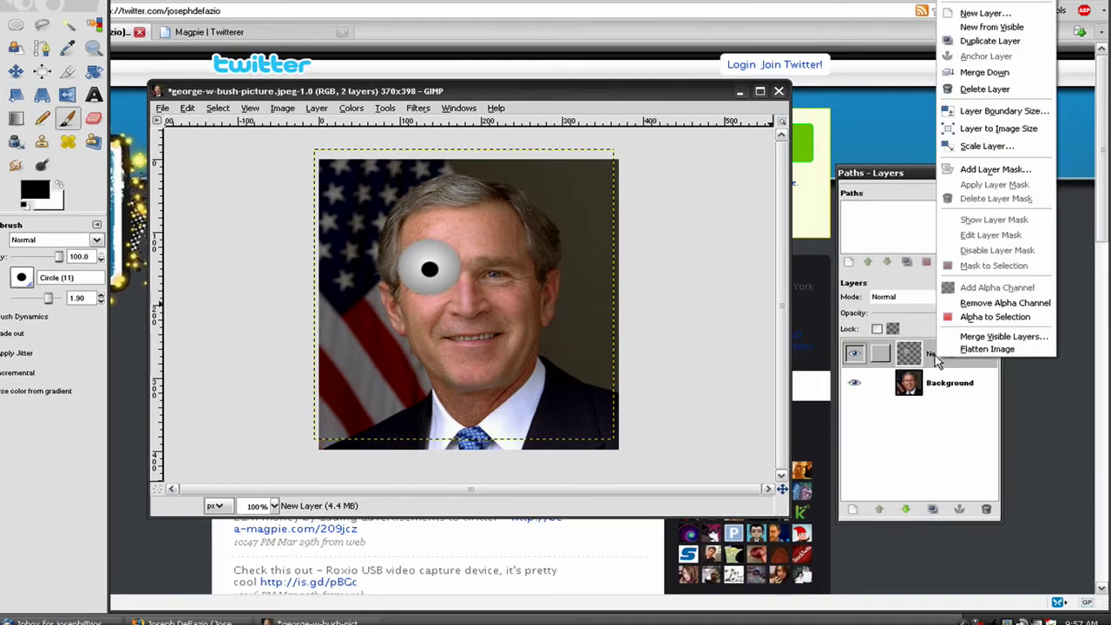
click(992, 42)
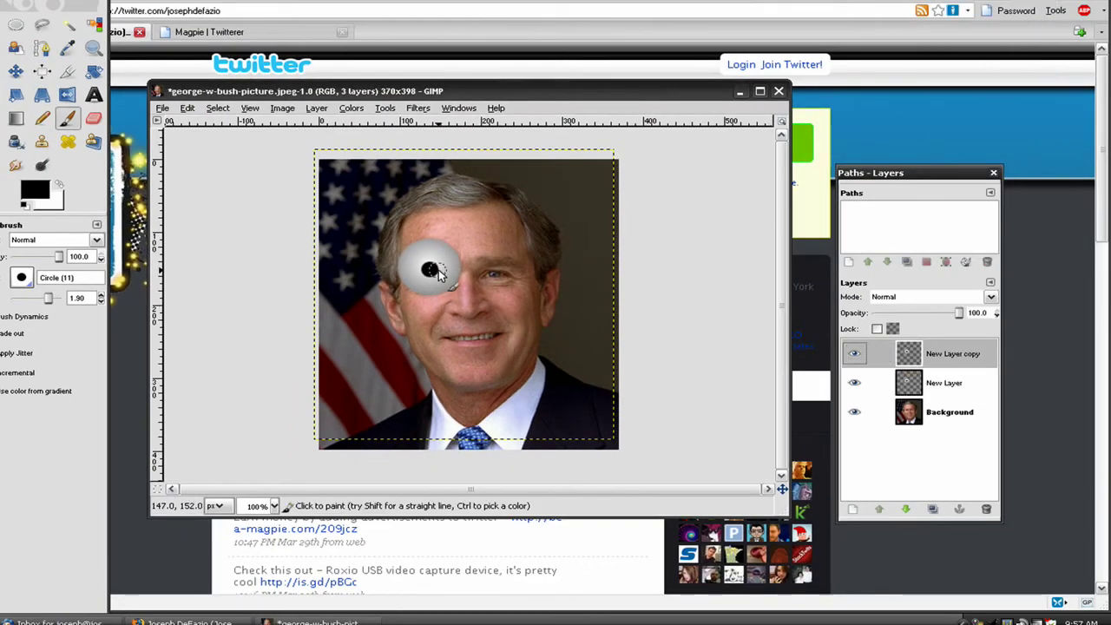
Move the duplicated eyeball layer over the other eye and align the two eyeballs side by side.
key(m)
drag(433, 272, 497, 267)
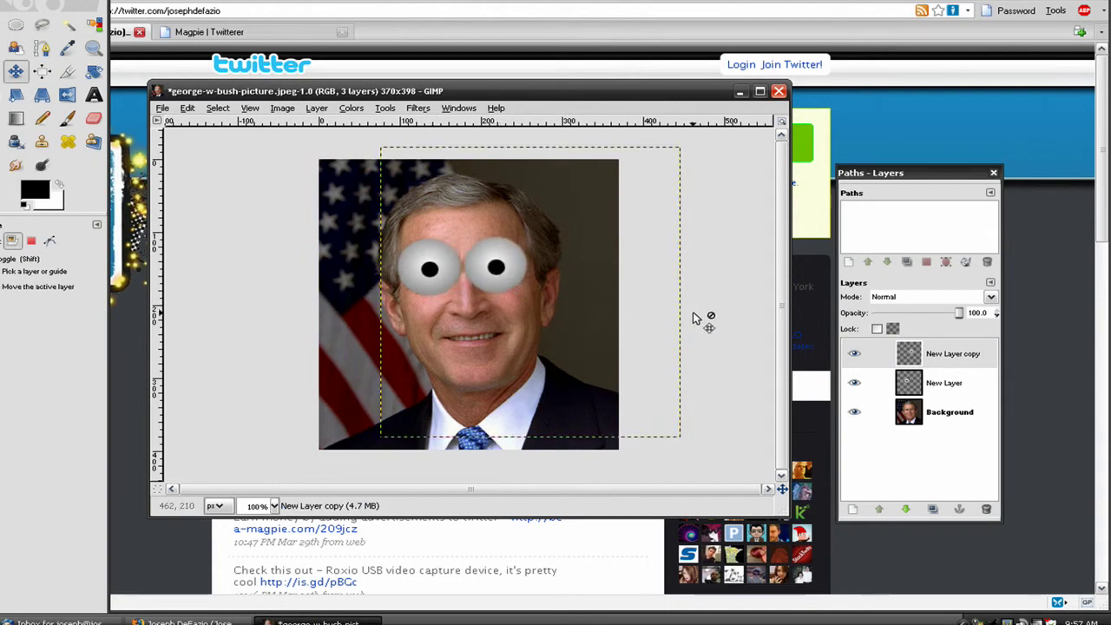
drag(490, 271, 423, 280)
click(438, 271)
drag(509, 269, 507, 270)
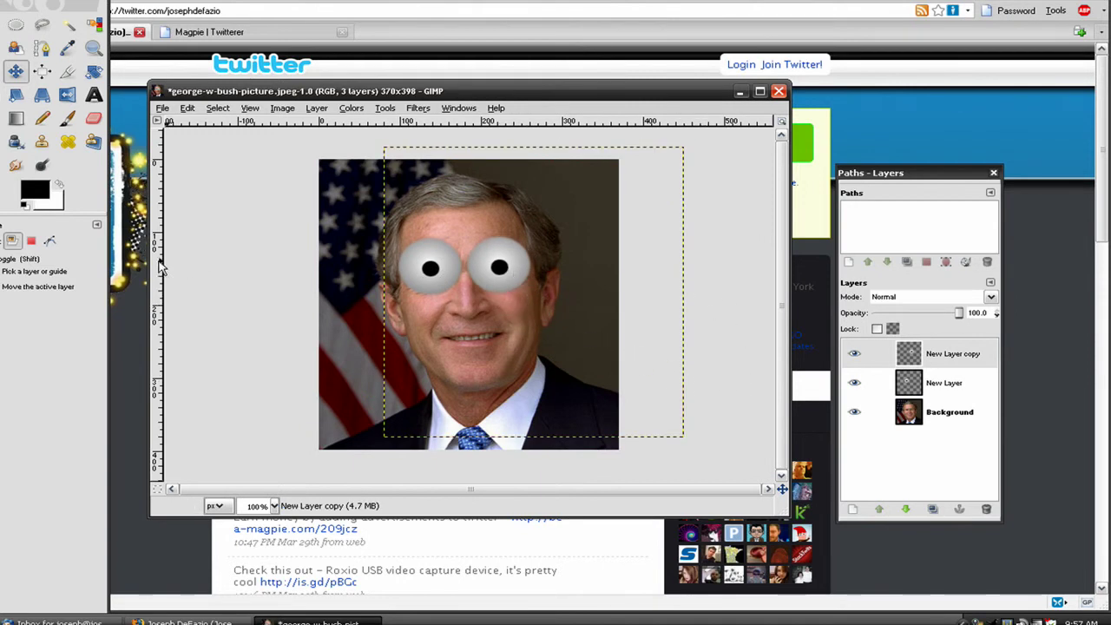
Add a new layer and draw an elliptical selection about 56 px high around the mouth.
click(15, 24)
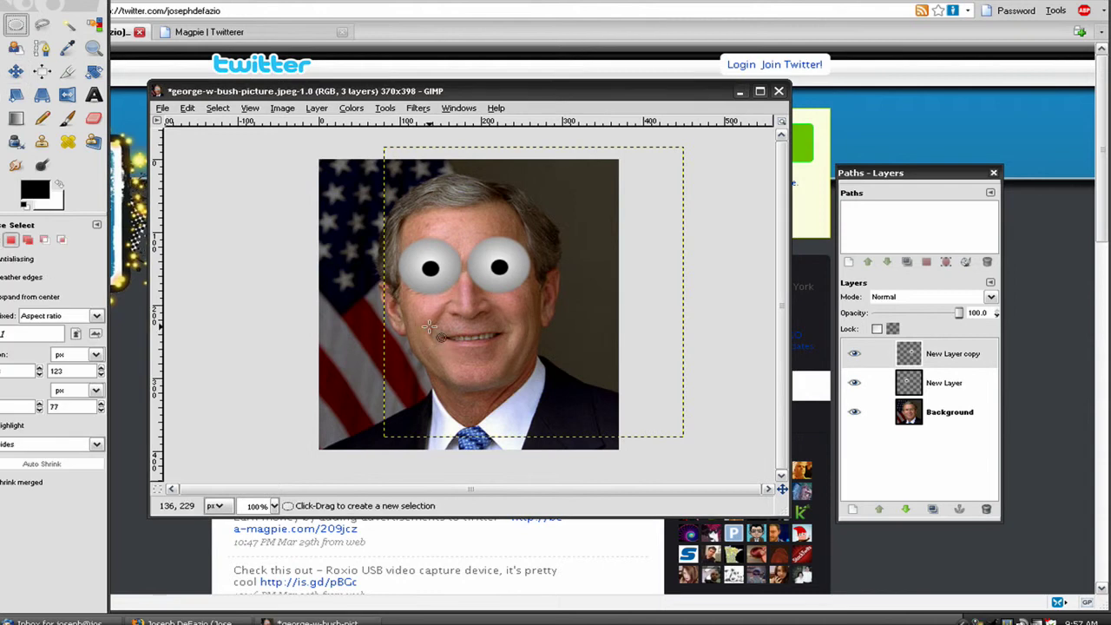
shift+click(853, 509)
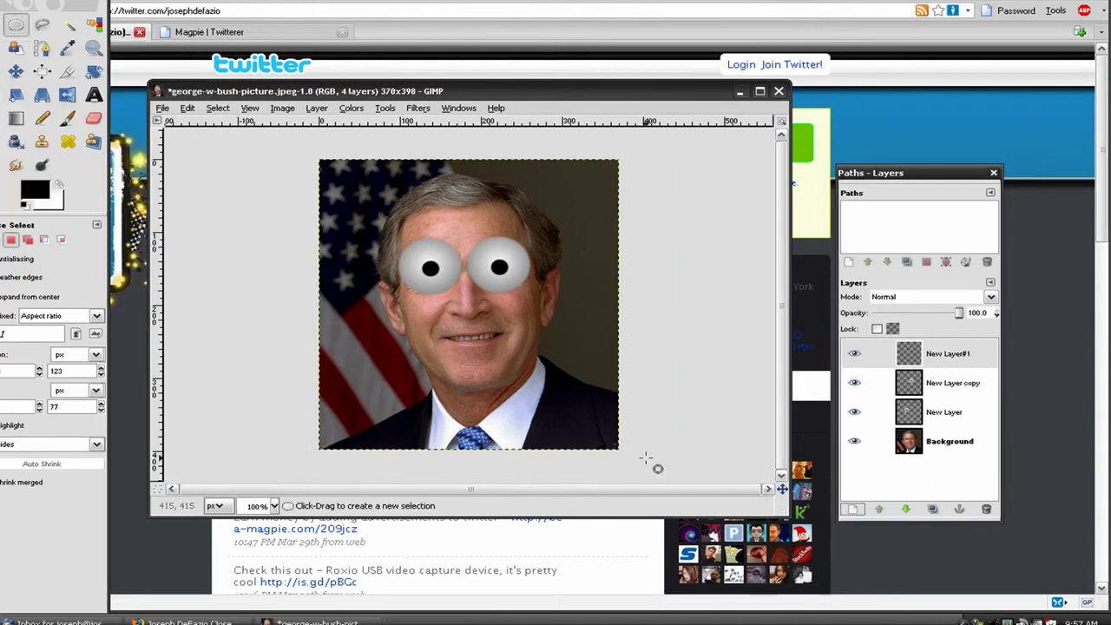
drag(426, 324, 521, 360)
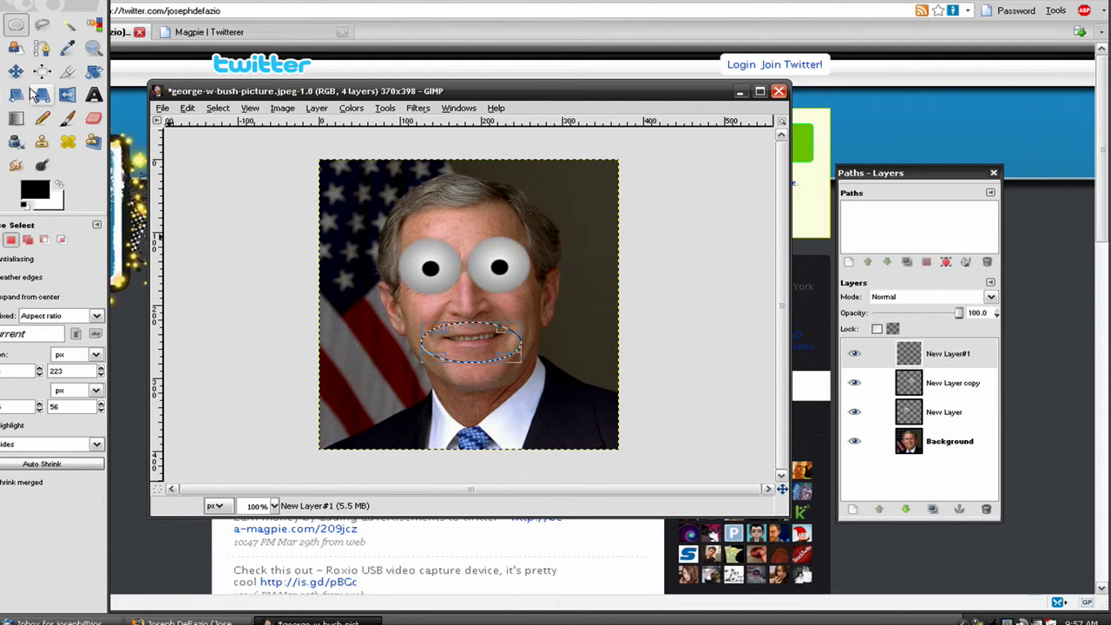
Feather the mouth selection by 5 pixels, fill it with black and deselect.
click(223, 108)
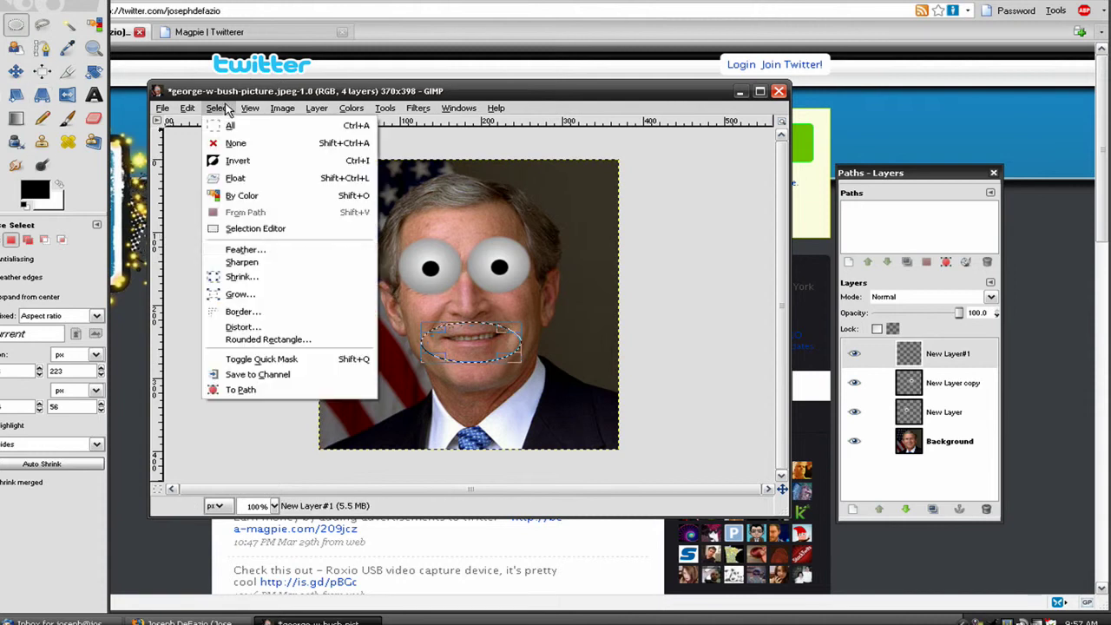
click(245, 249)
click(477, 360)
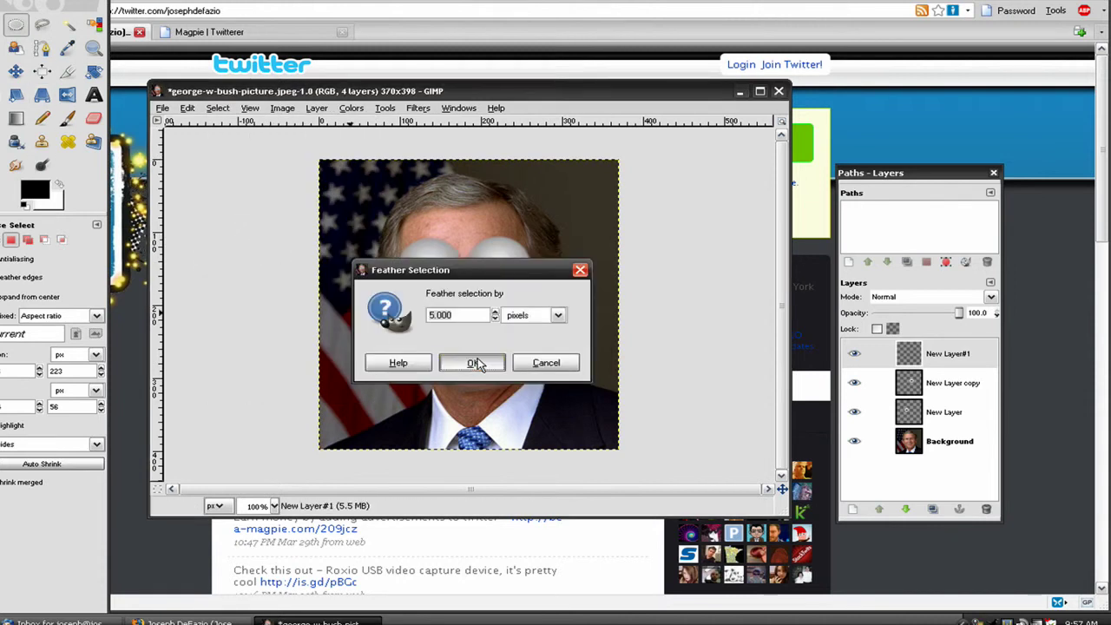
click(16, 143)
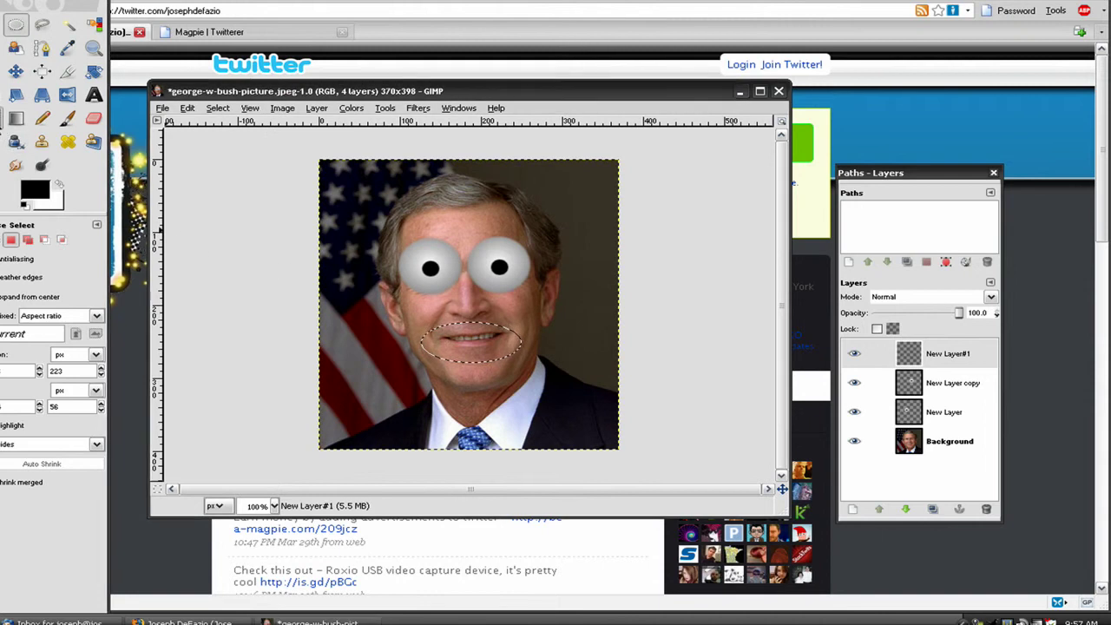
click(490, 356)
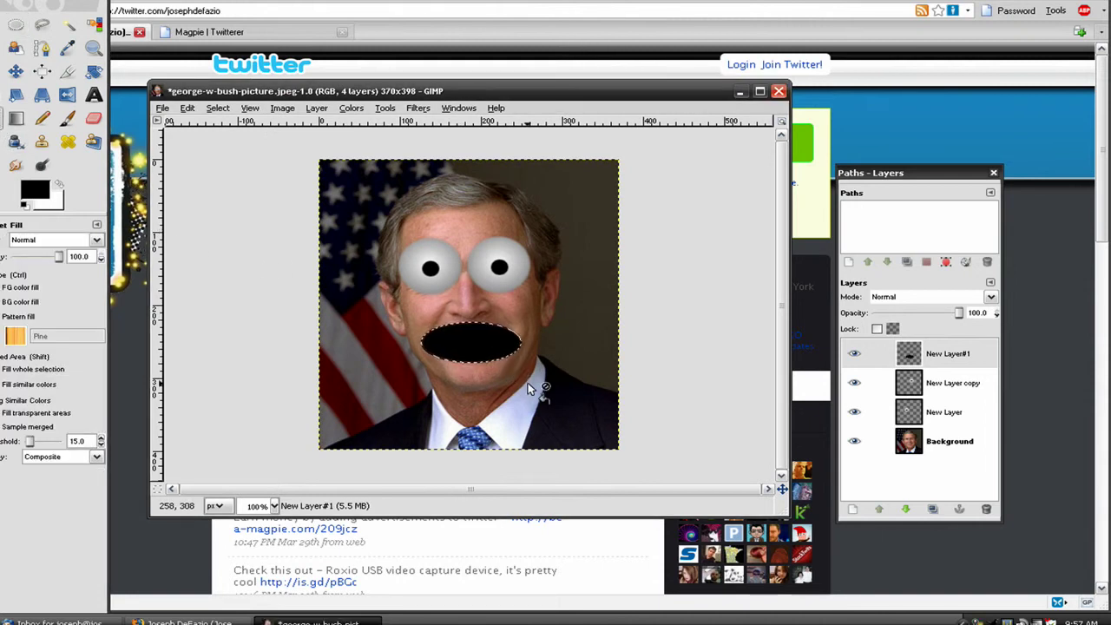
key(ctrl+shift+a)
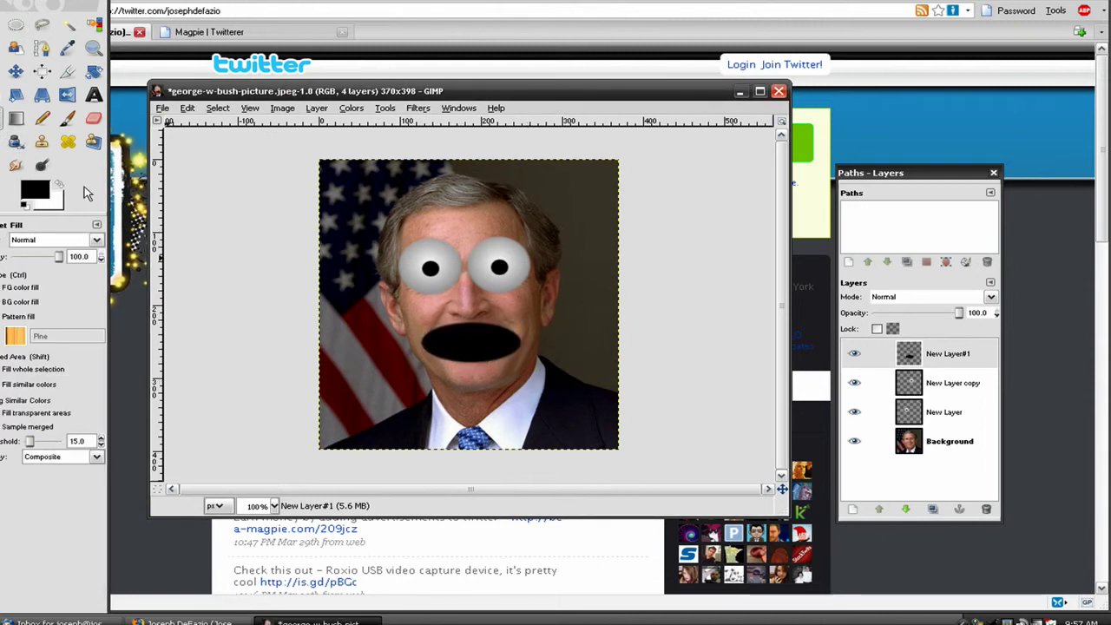
Rotate the black mouth layer counterclockwise and shift it slightly left over the mouth.
click(94, 71)
click(577, 392)
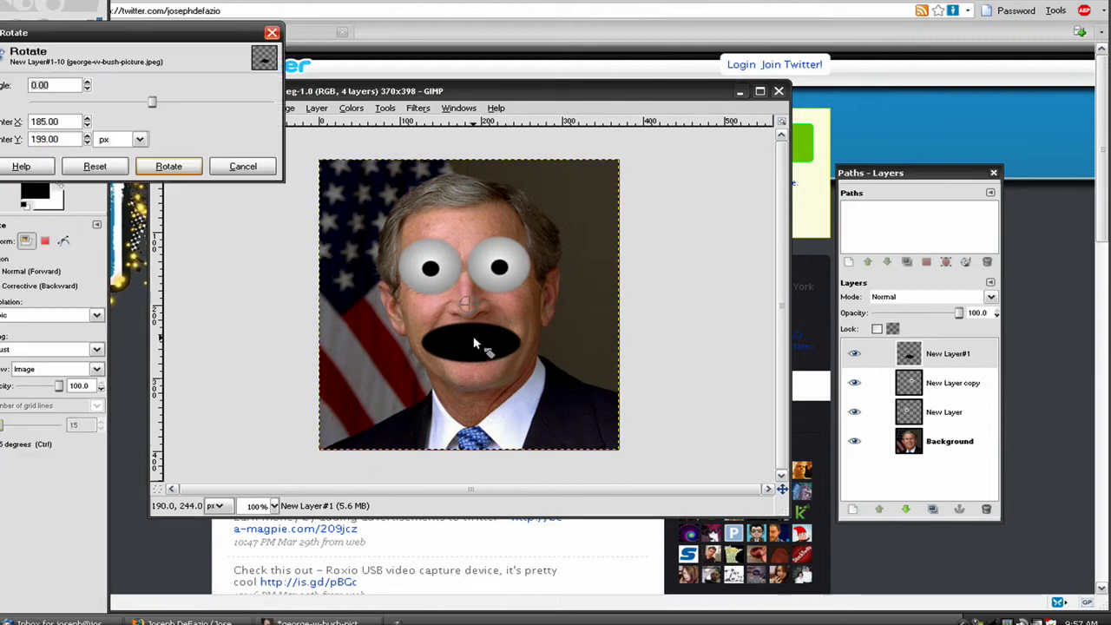
drag(583, 357, 655, 335)
key(Return)
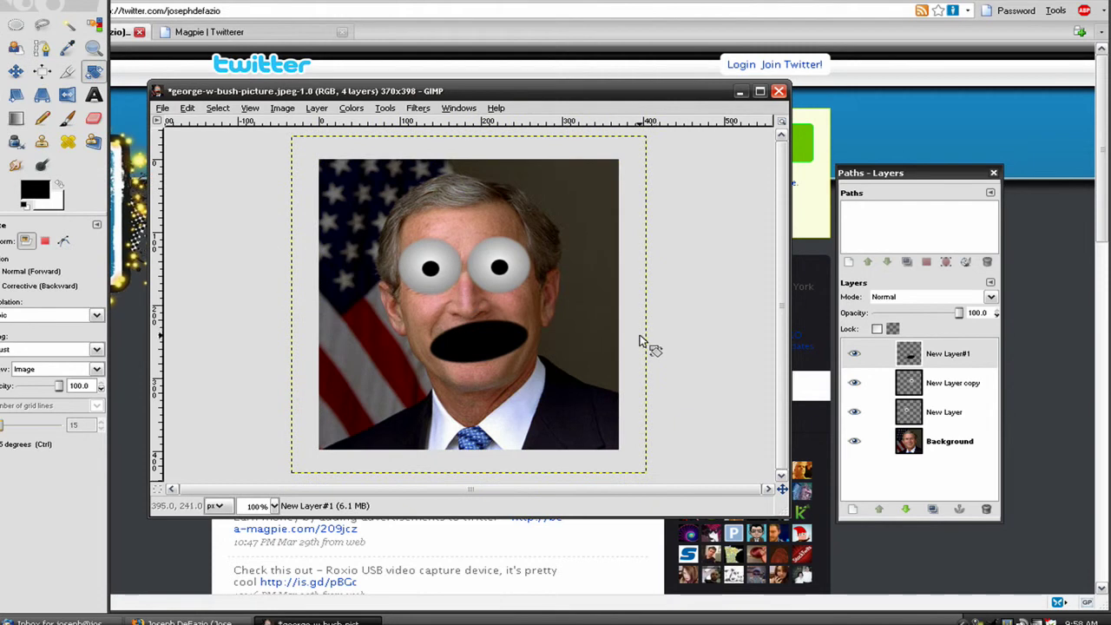
key(m)
drag(480, 358, 473, 358)
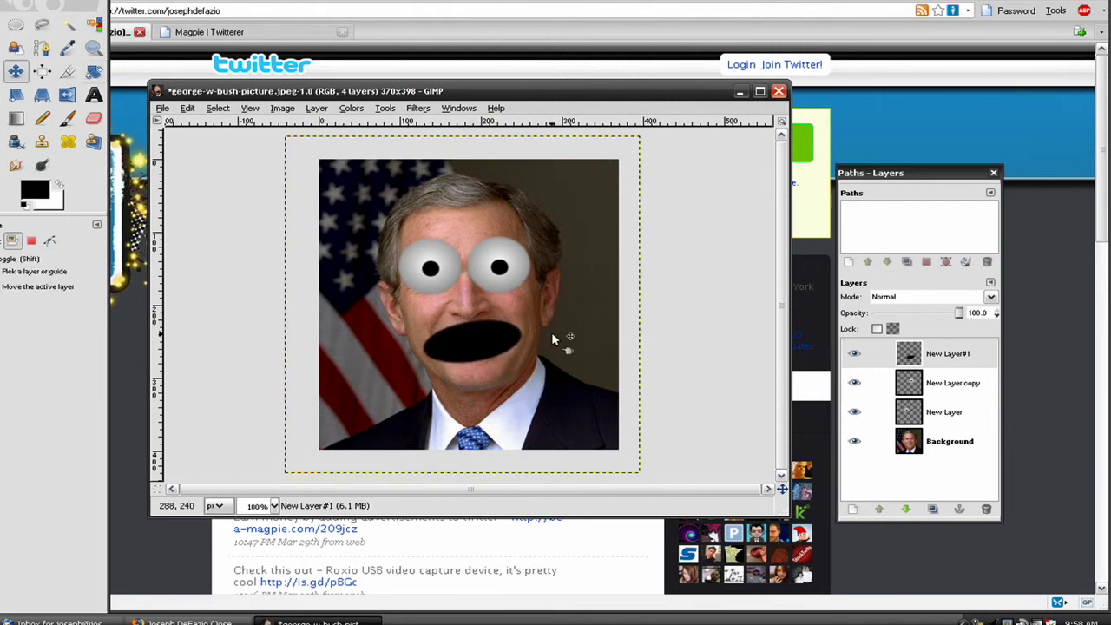
Rotate the black mouth layer slightly clockwise to reduce its tilt and recentre it over the mouth.
click(94, 71)
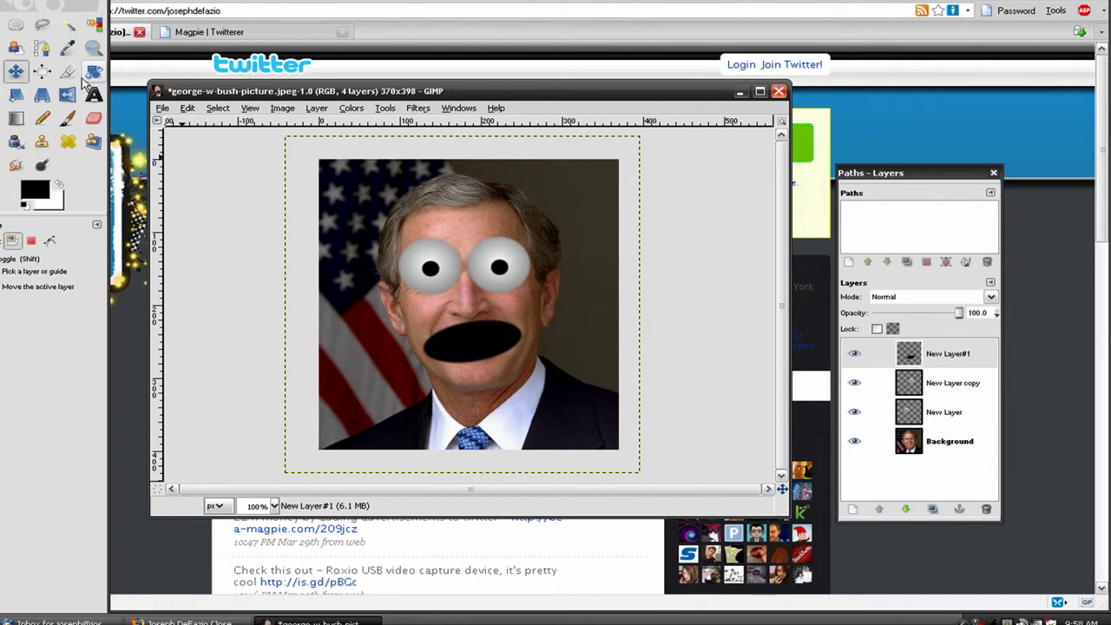
click(422, 215)
drag(681, 356, 687, 367)
key(Return)
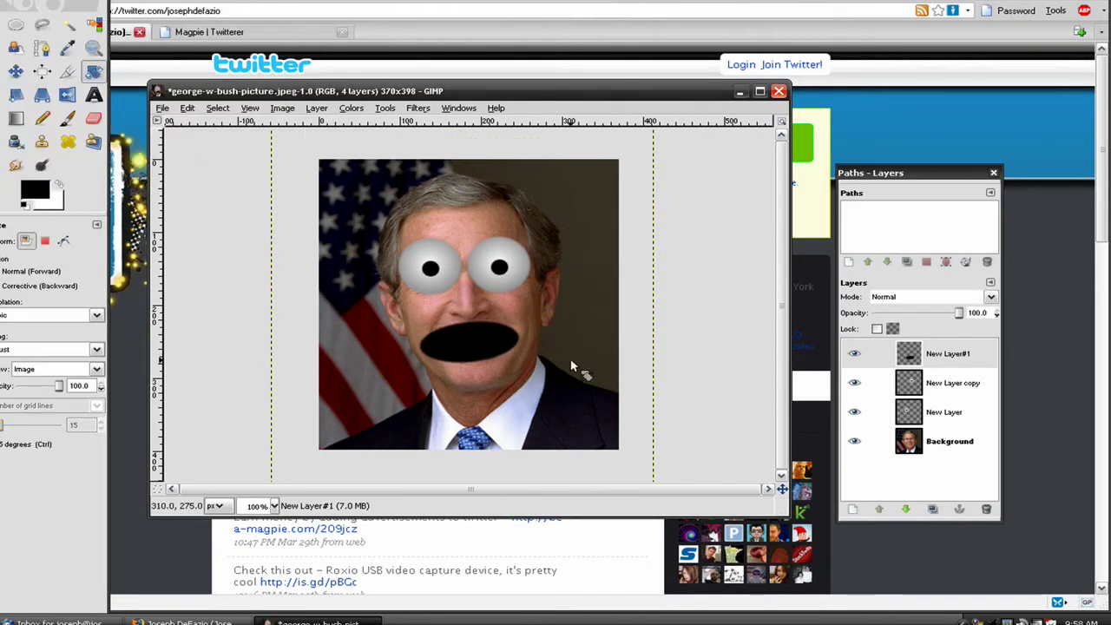
key(m)
drag(473, 356, 477, 353)
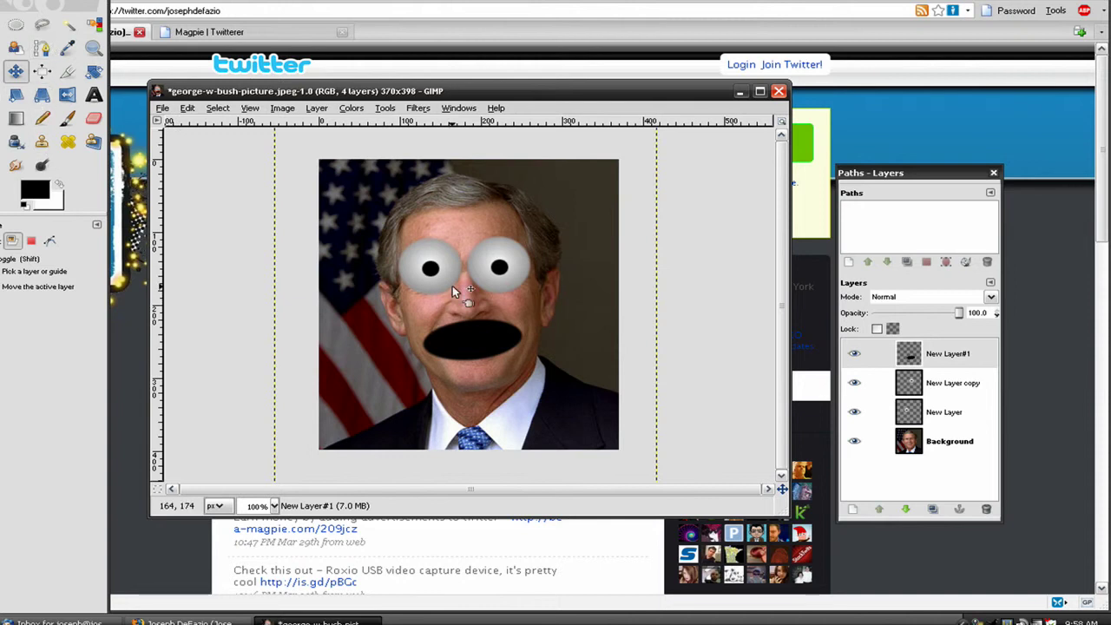
On a new layer, draw a triangular tooth path at the mouth's upper-left edge and fill its selection with white.
click(852, 510)
key(Return)
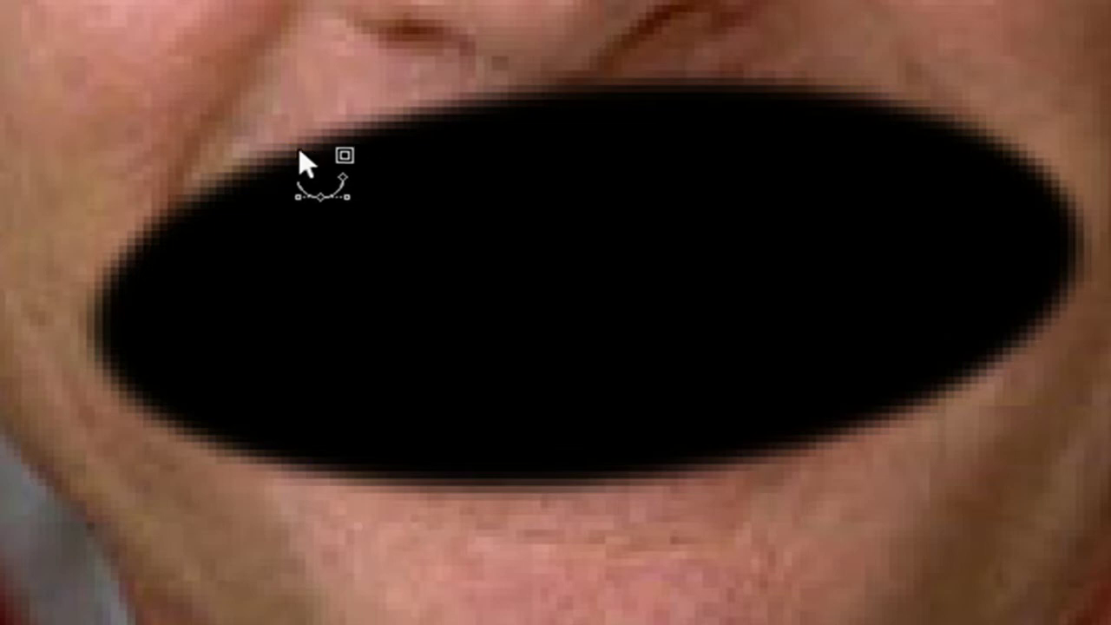
click(263, 167)
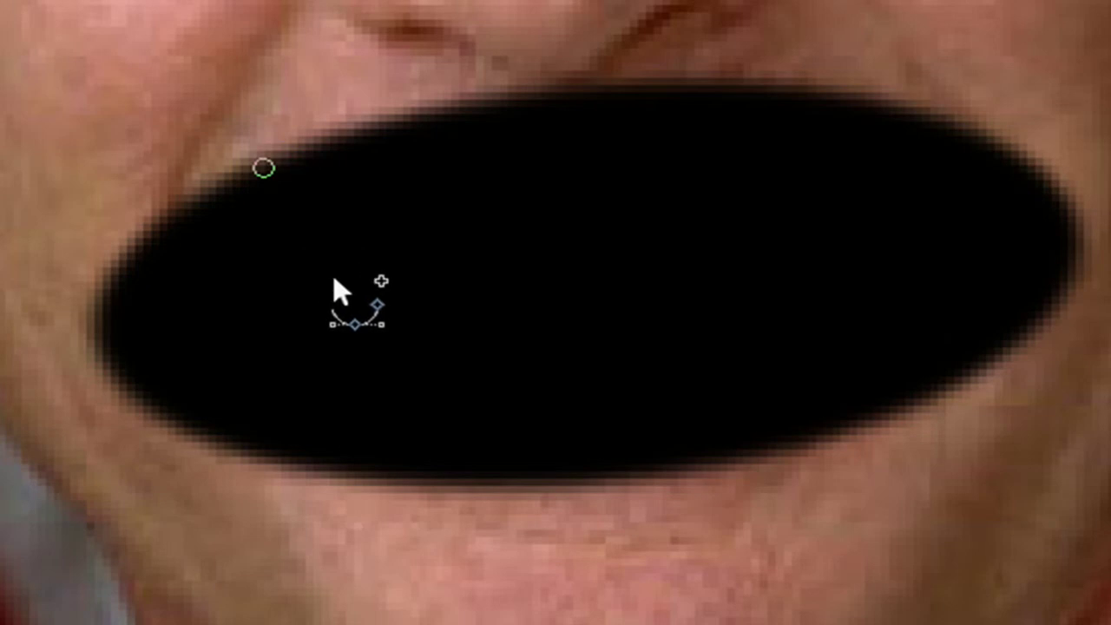
click(336, 278)
click(349, 141)
ctrl+click(271, 170)
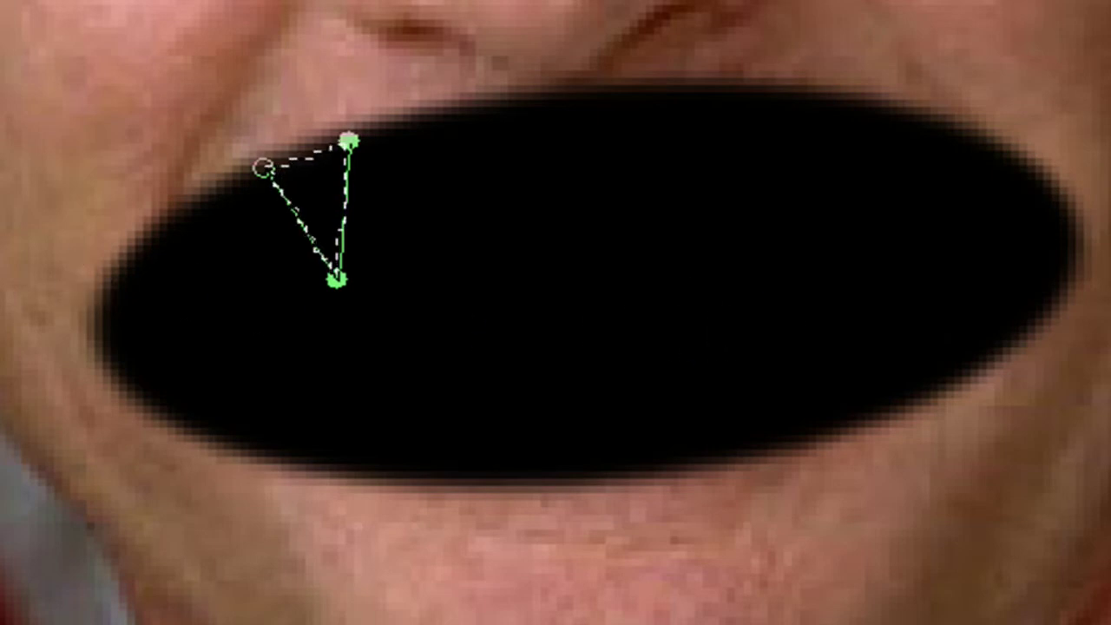
key(ctrl+Return)
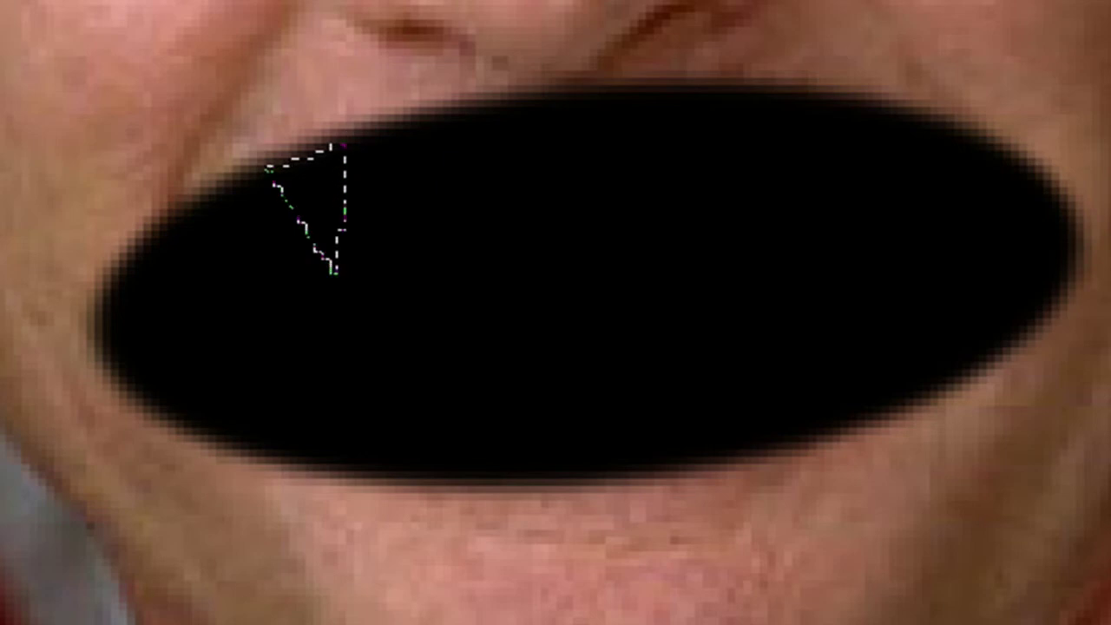
click(327, 185)
key(ctrl+d)
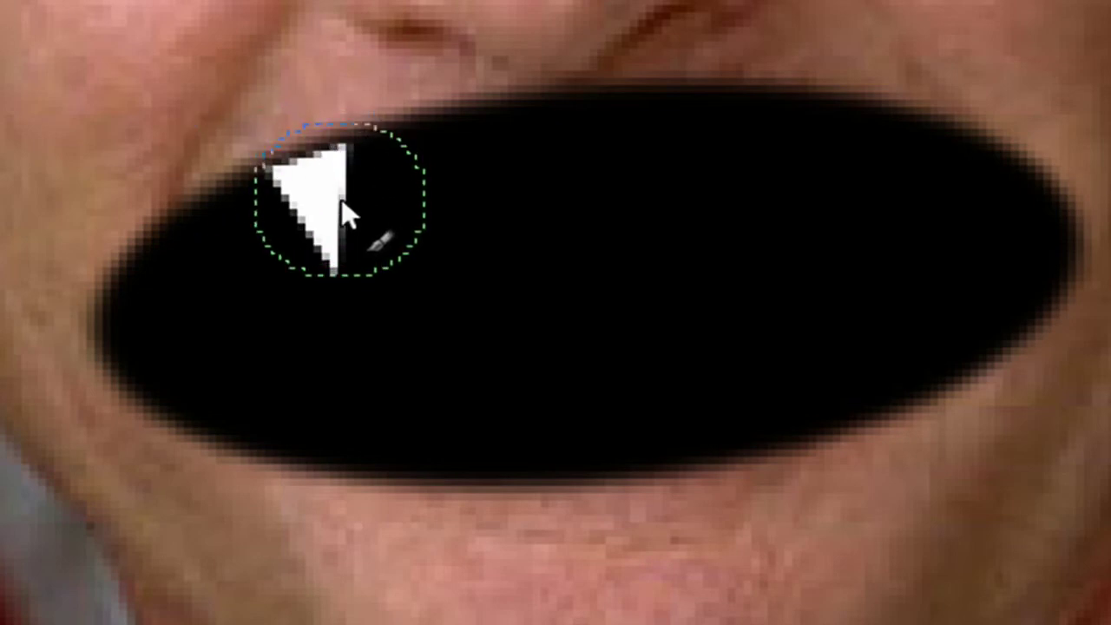
Round the upper edge of the white tooth with a dab of a smaller white brush.
key(bracketleft)
key(bracketleft)
key(bracketleft)
key(bracketleft)
key(bracketleft)
key(bracketleft)
key(bracketleft)
key(bracketleft)
key(bracketleft)
key(bracketleft)
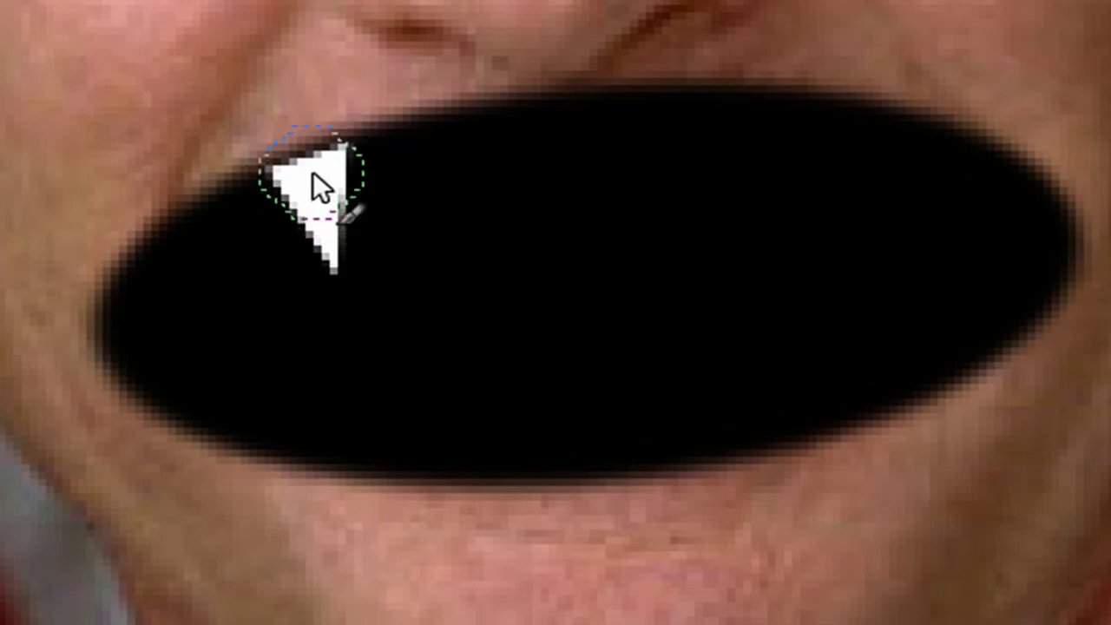
click(312, 171)
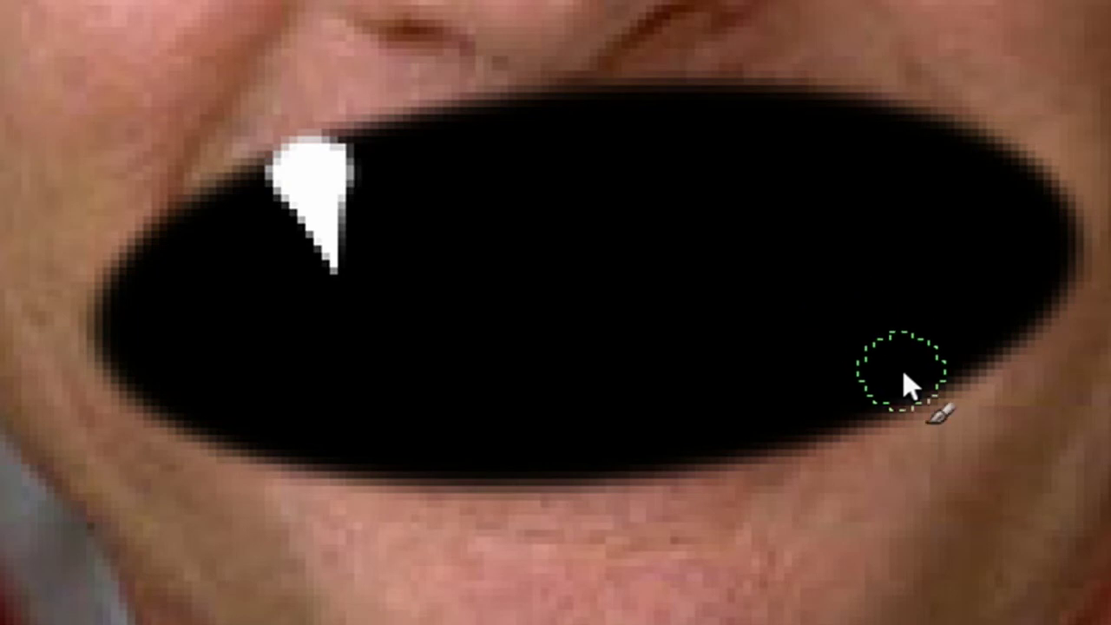
Extend the tooth's two upper corners to the mouth's edge with small white brush dabs.
scroll(902, 382, down, 1)
scroll(902, 370, down, 4)
scroll(903, 370, up, 4)
scroll(903, 370, up, 1)
drag(261, 379, 1009, 321)
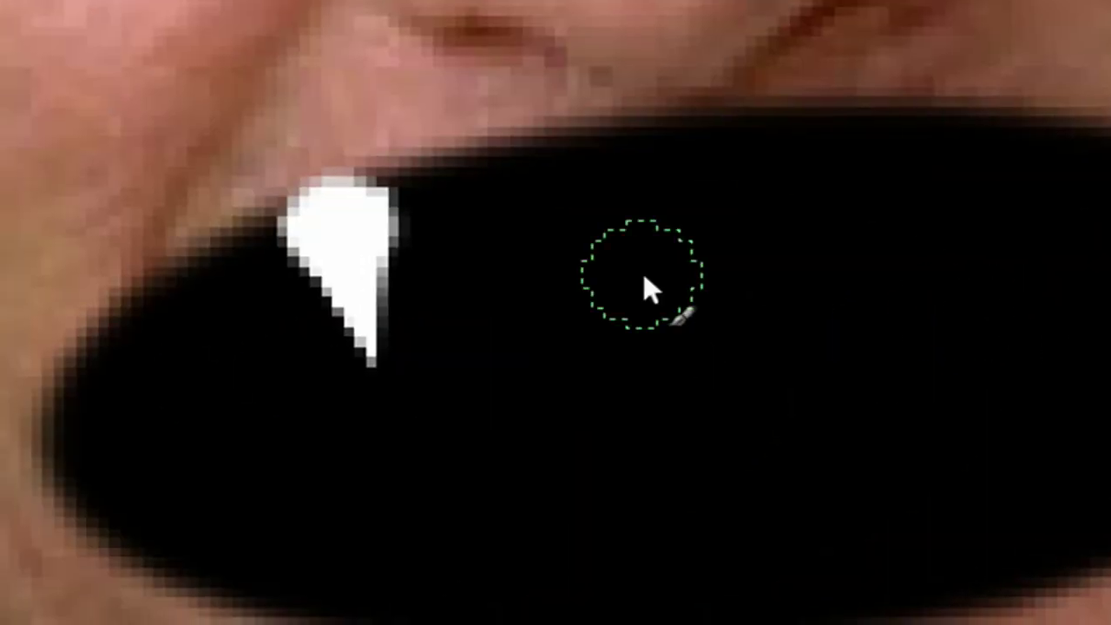
click(382, 189)
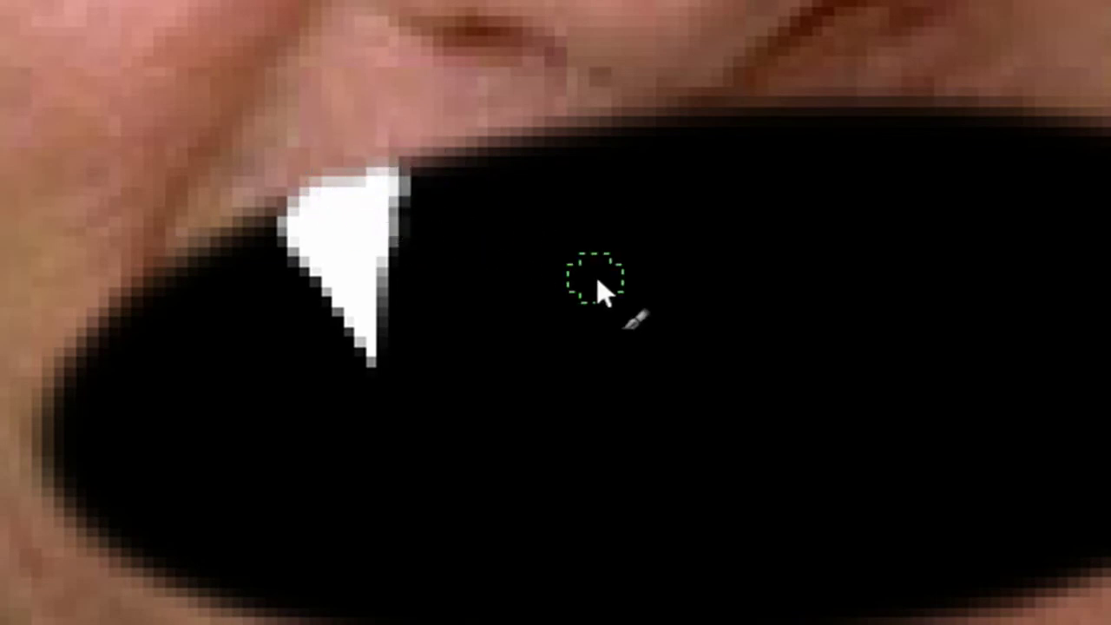
click(292, 218)
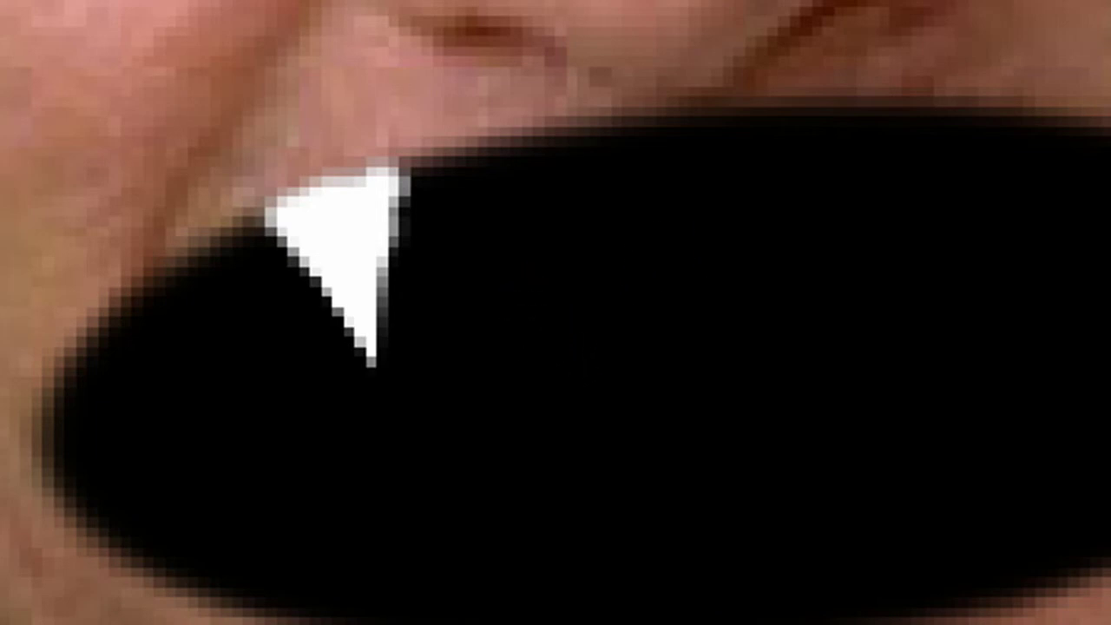
scroll(556, 312, right, 5)
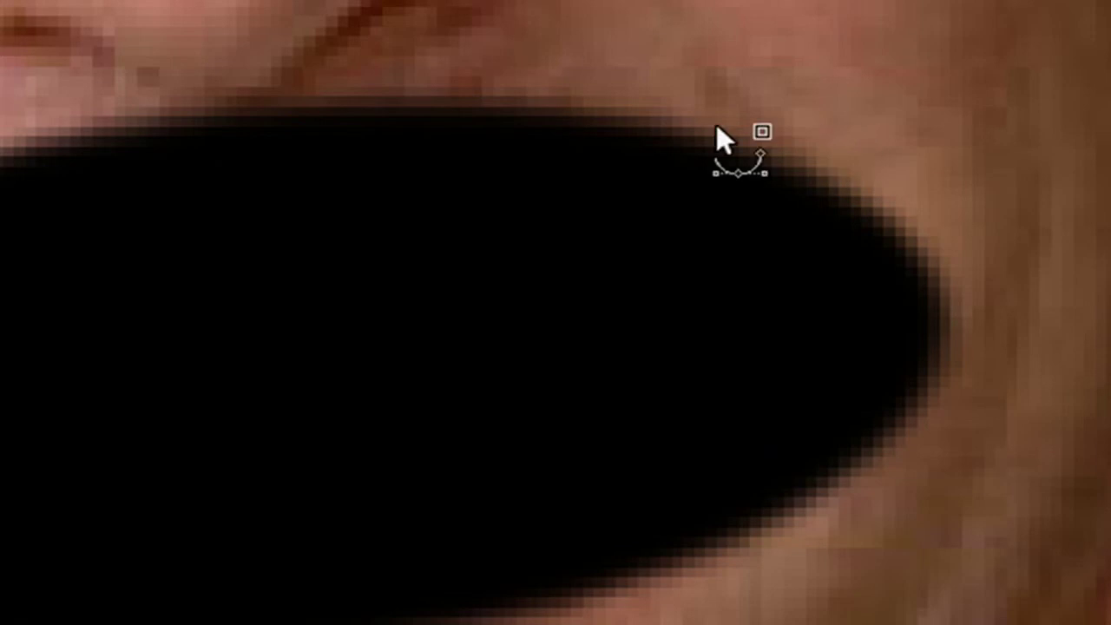
click(615, 112)
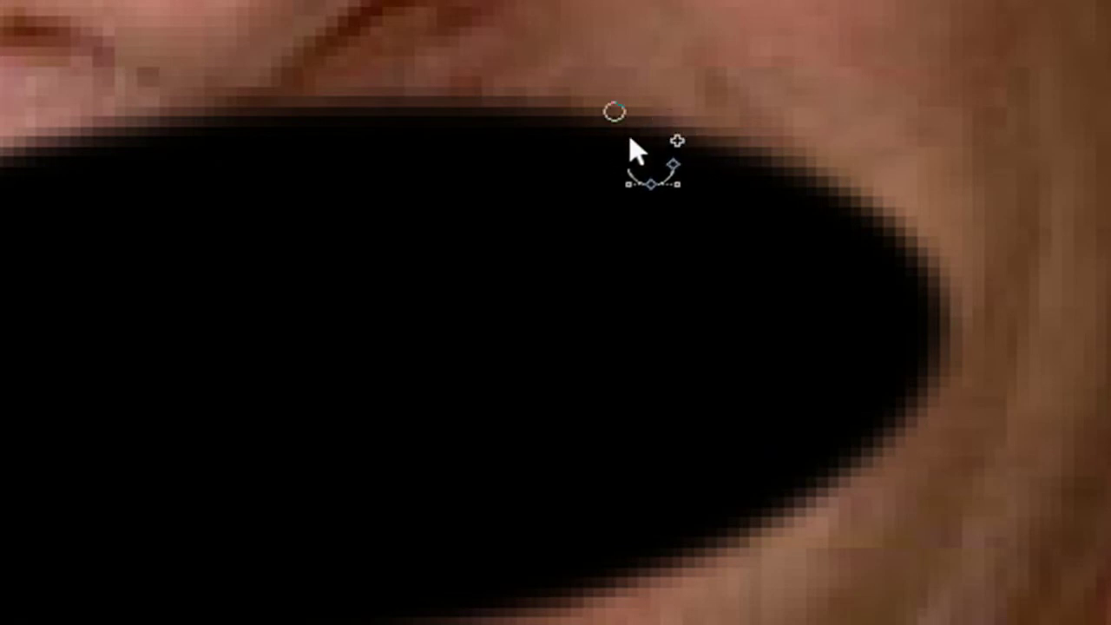
click(563, 313)
click(749, 157)
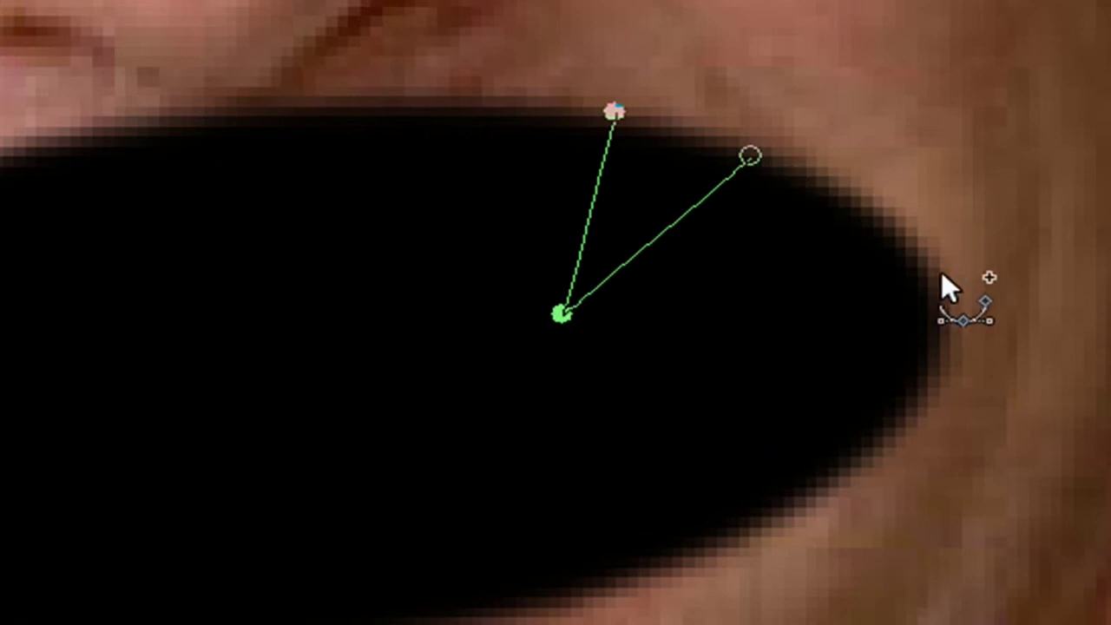
key(ctrl+z)
key(ctrl+z)
key(ctrl+z)
Draw a narrow triangular tooth path at the mouth's upper-right edge, fill its selection with white and deselect.
click(571, 115)
click(574, 314)
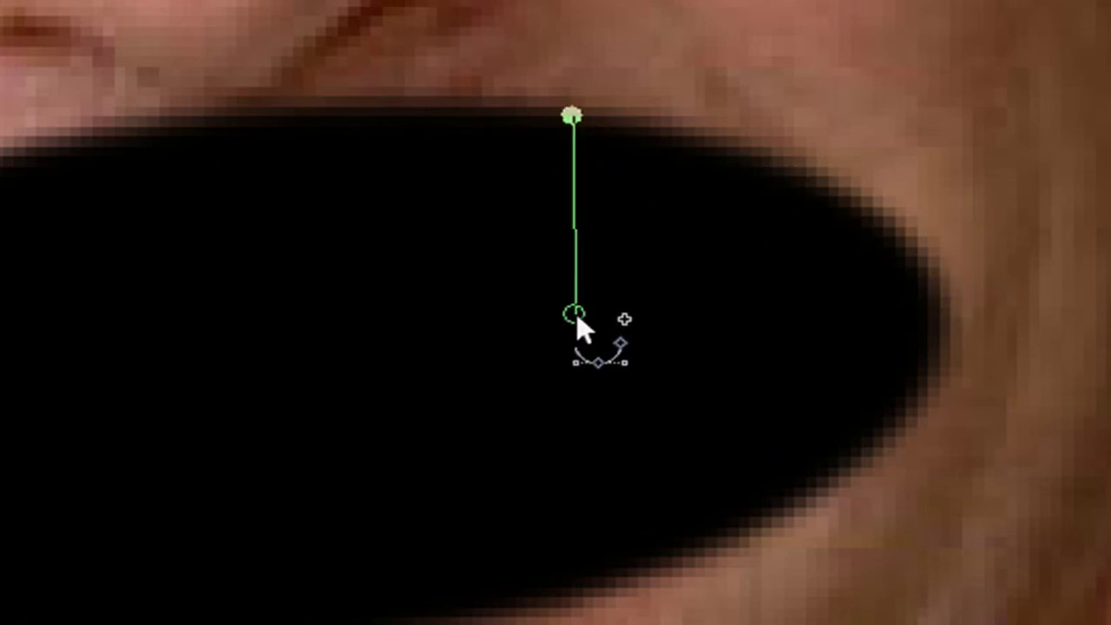
click(672, 146)
drag(667, 153, 677, 134)
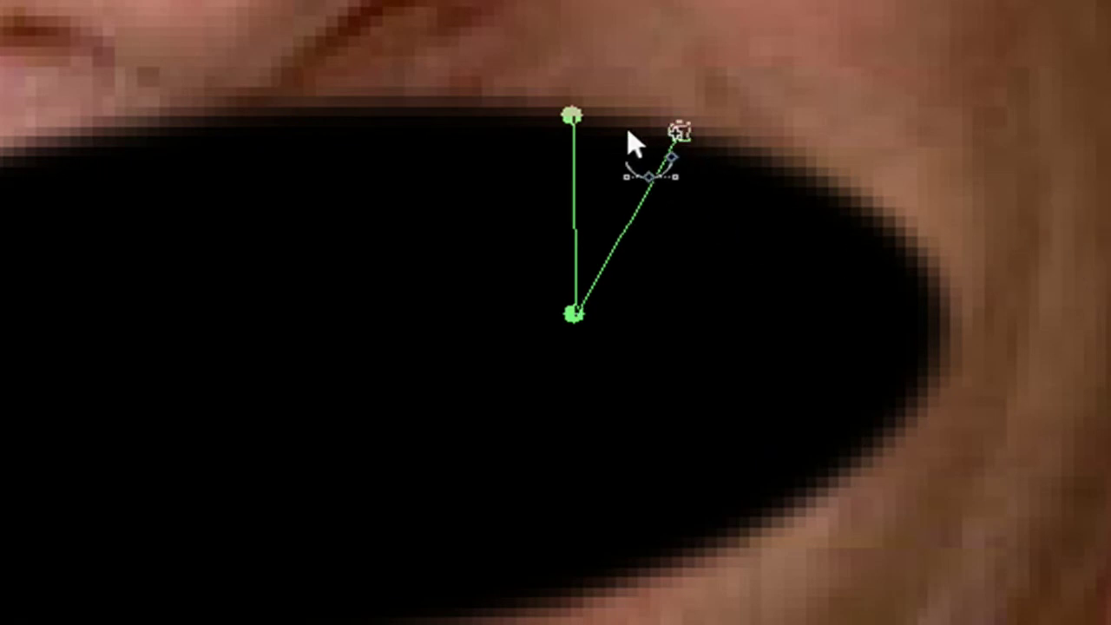
click(572, 111)
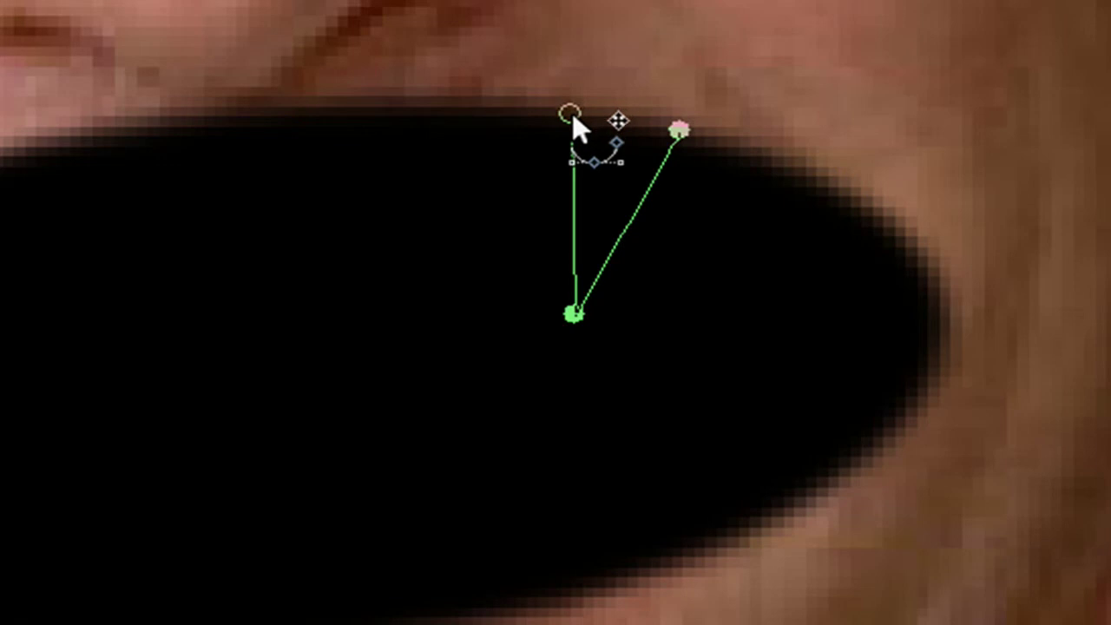
key(Return)
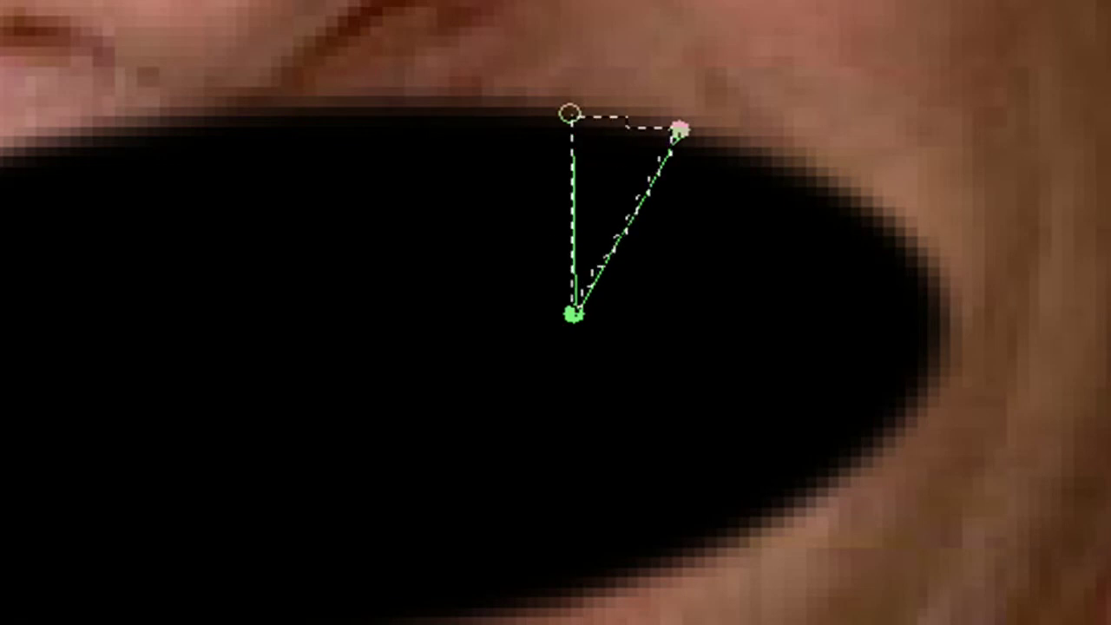
key(shift+b)
click(592, 186)
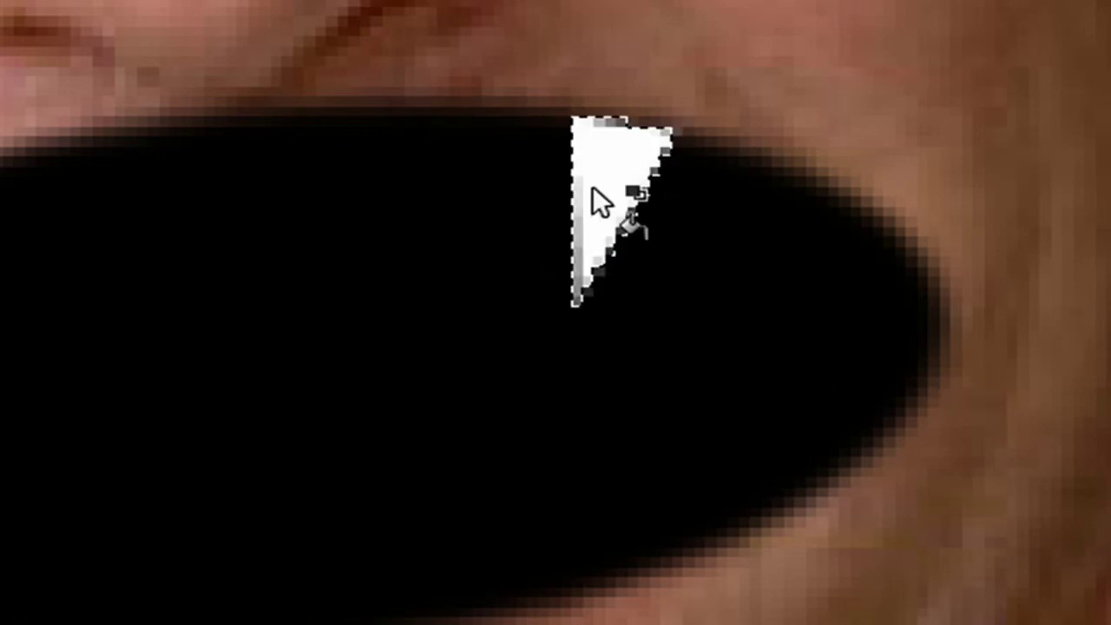
key(ctrl+shift+a)
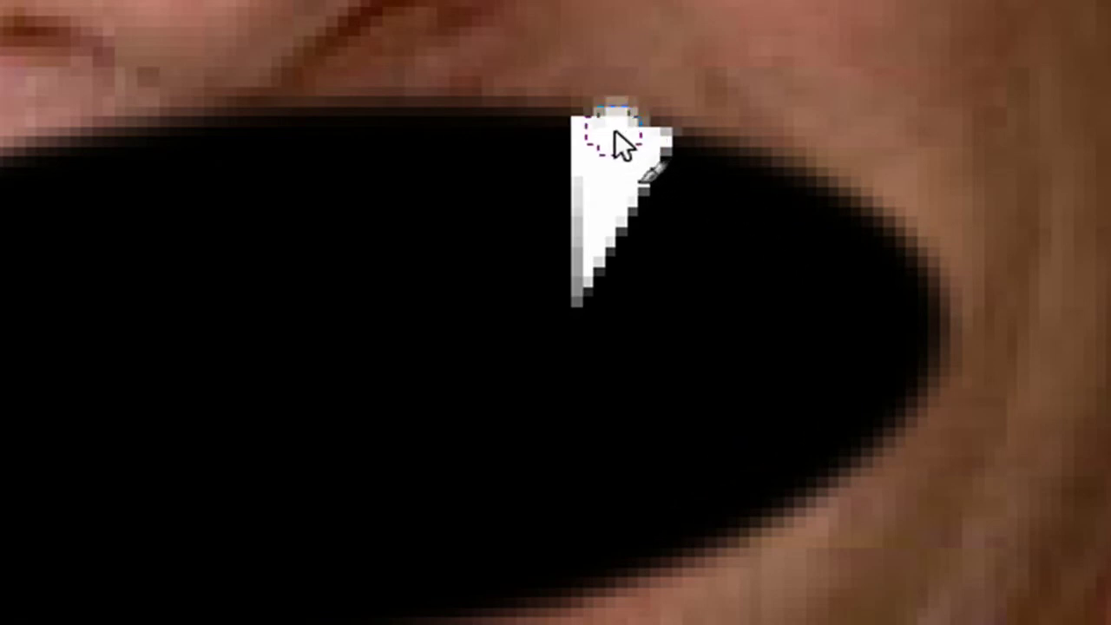
Undo the last dabs on the tooth at the mouth's upper-right edge and paint its top edge white with one stroke across.
key(ctrl+z)
key(ctrl+z)
drag(596, 131, 655, 136)
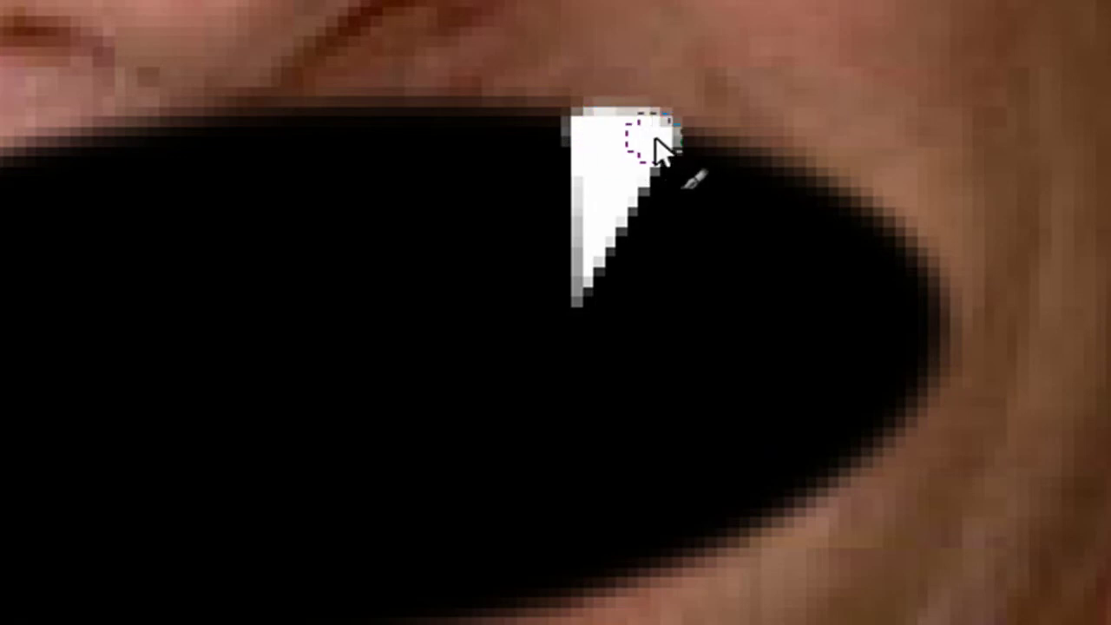
Paint soft black smoky hair over the top and right side of the head with a large irregular smoke-shaped brush.
scroll(353, 260, down, 5)
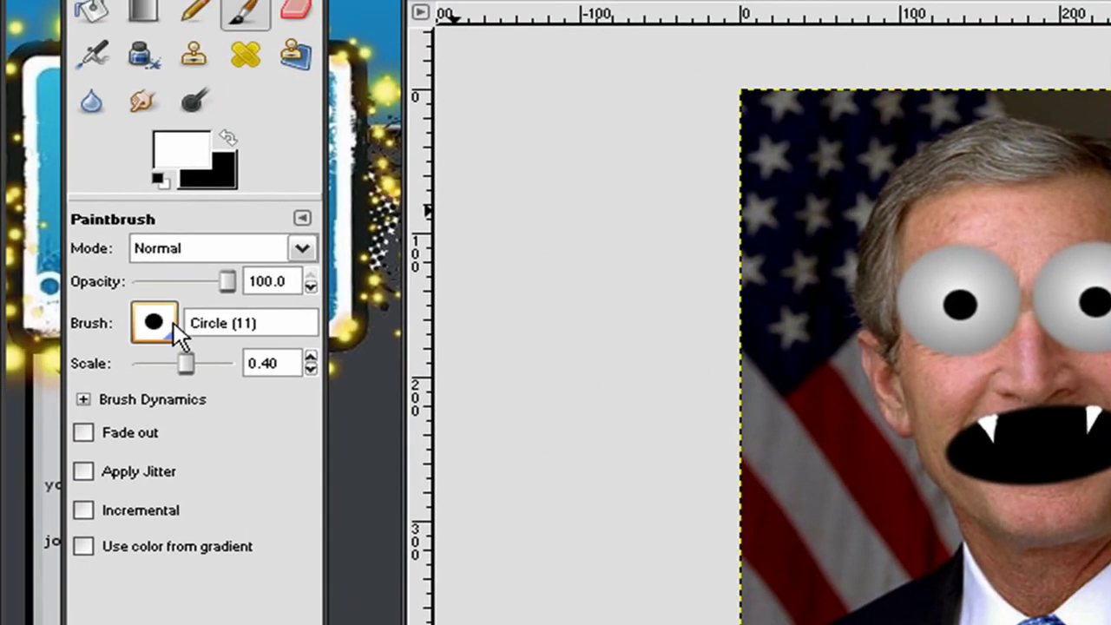
click(38, 308)
scroll(315, 508, down, 5)
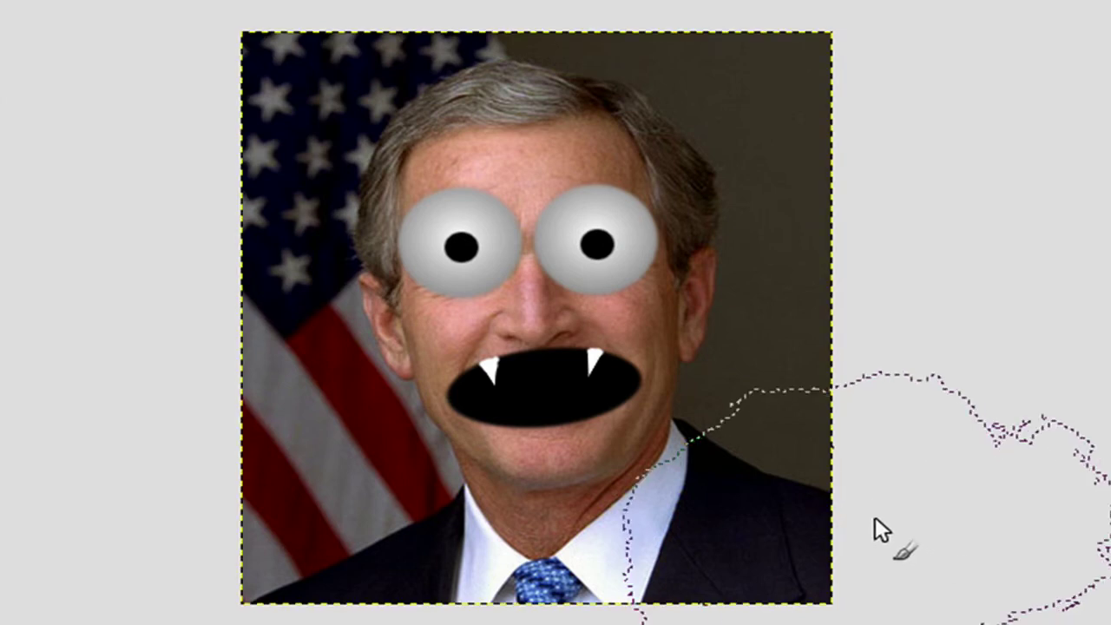
mouse_move(535, 101)
mouse_down()
mouse_move(484, 97)
mouse_move(425, 139)
mouse_move(360, 227)
mouse_move(386, 208)
mouse_up()
key(ctrl+z)
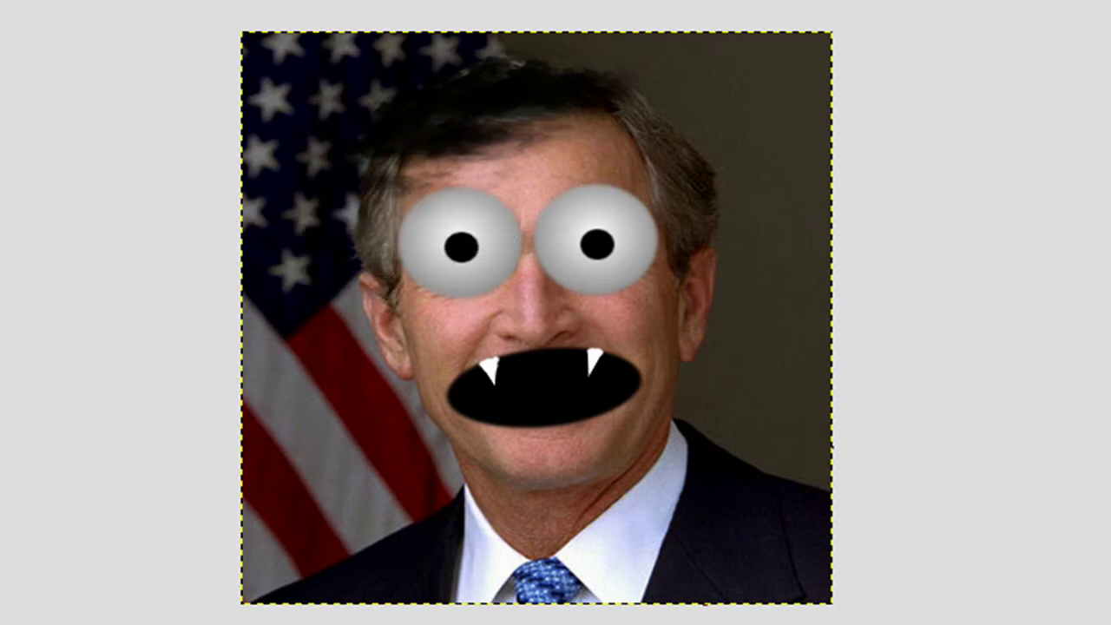
mouse_move(607, 122)
mouse_down()
mouse_move(651, 135)
mouse_move(714, 245)
mouse_move(691, 170)
mouse_move(654, 124)
mouse_move(573, 98)
mouse_up()
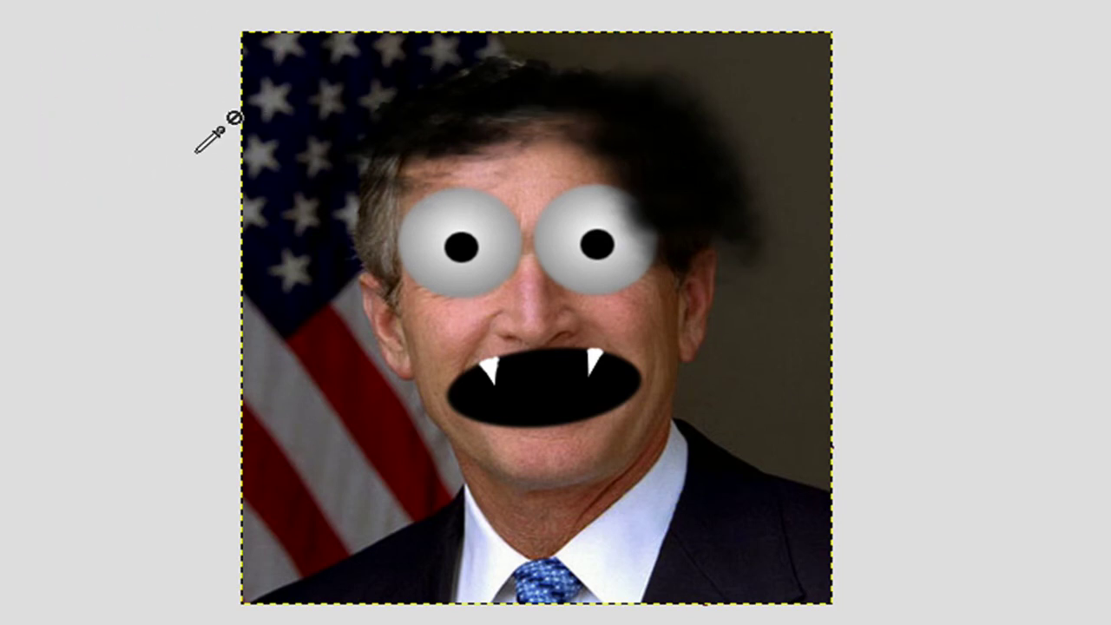
Undo the most recent black smoke strokes around the hair above the right eyeball.
key(ctrl+z)
key(ctrl+z)
key(ctrl+z)
key(ctrl+z)
key(ctrl+z)
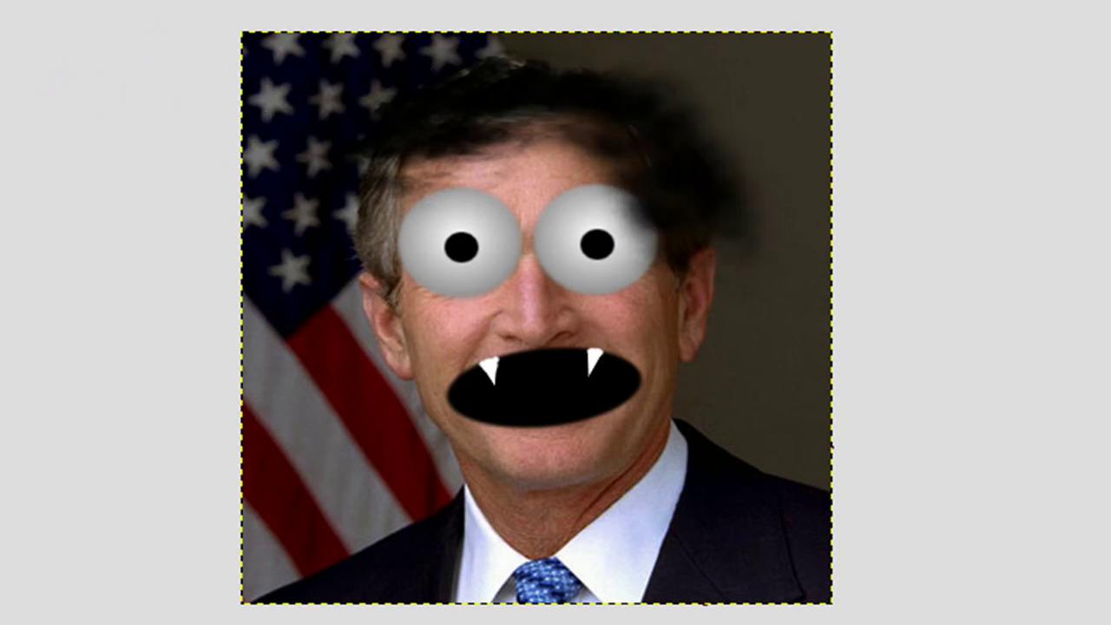